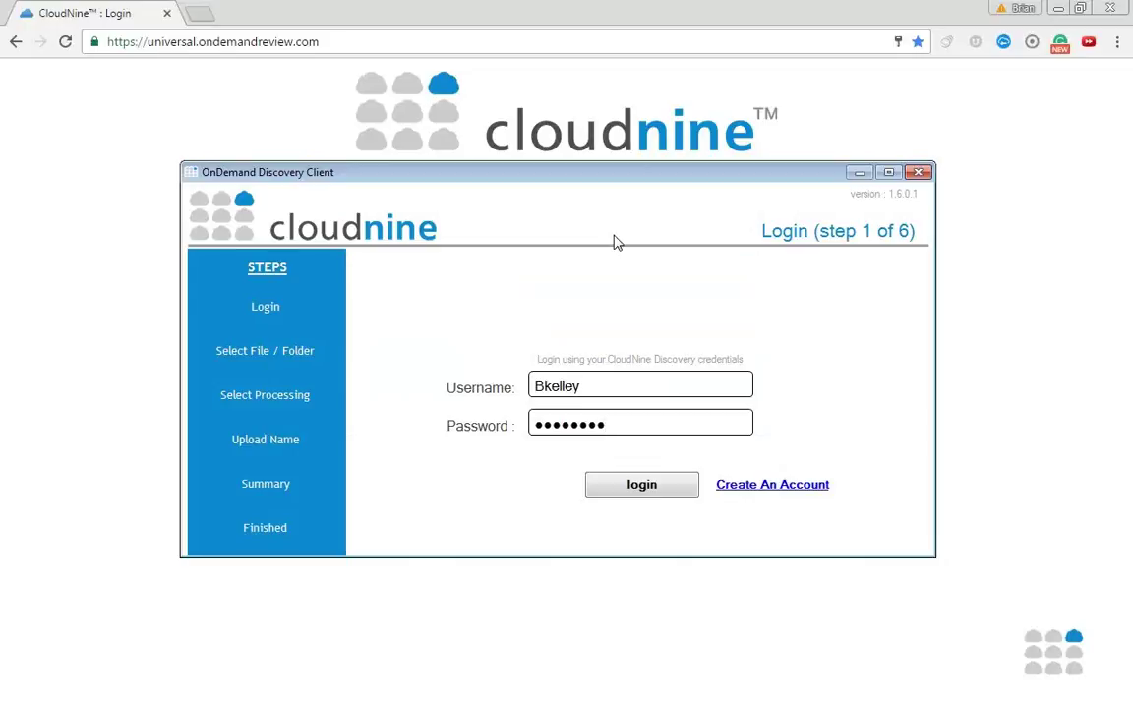
Sign in, choose folder upload, select Custodians - ALL, and advance to the upload type step
left_click(622, 489)
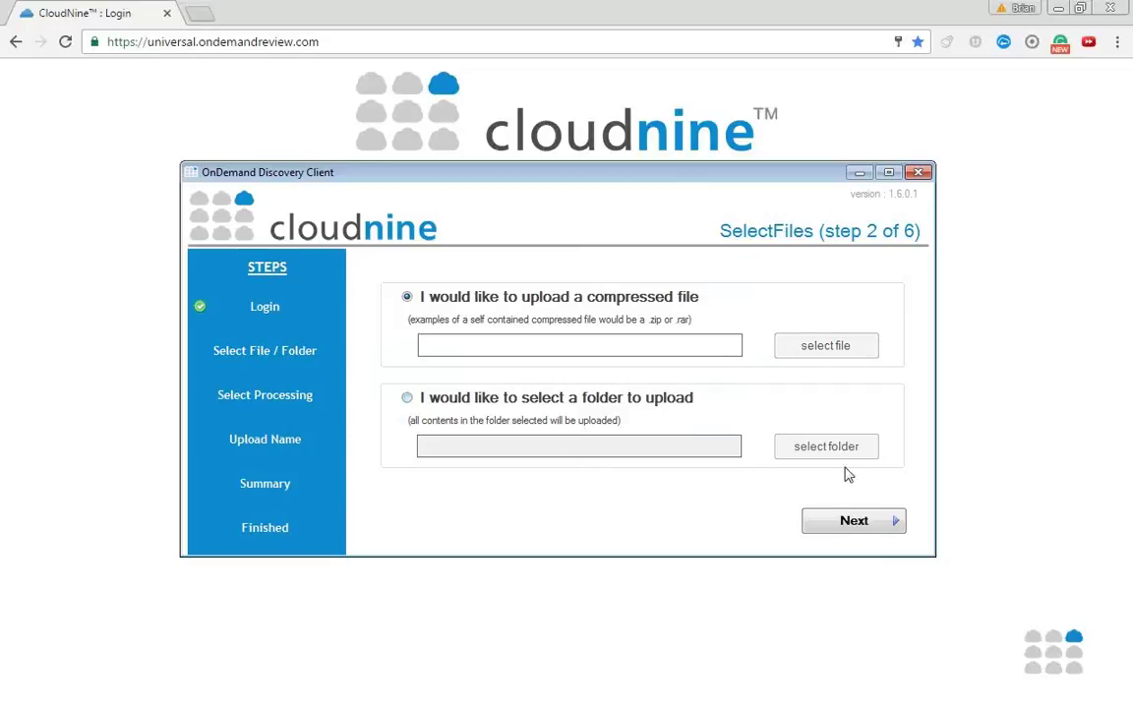
left_click(858, 450)
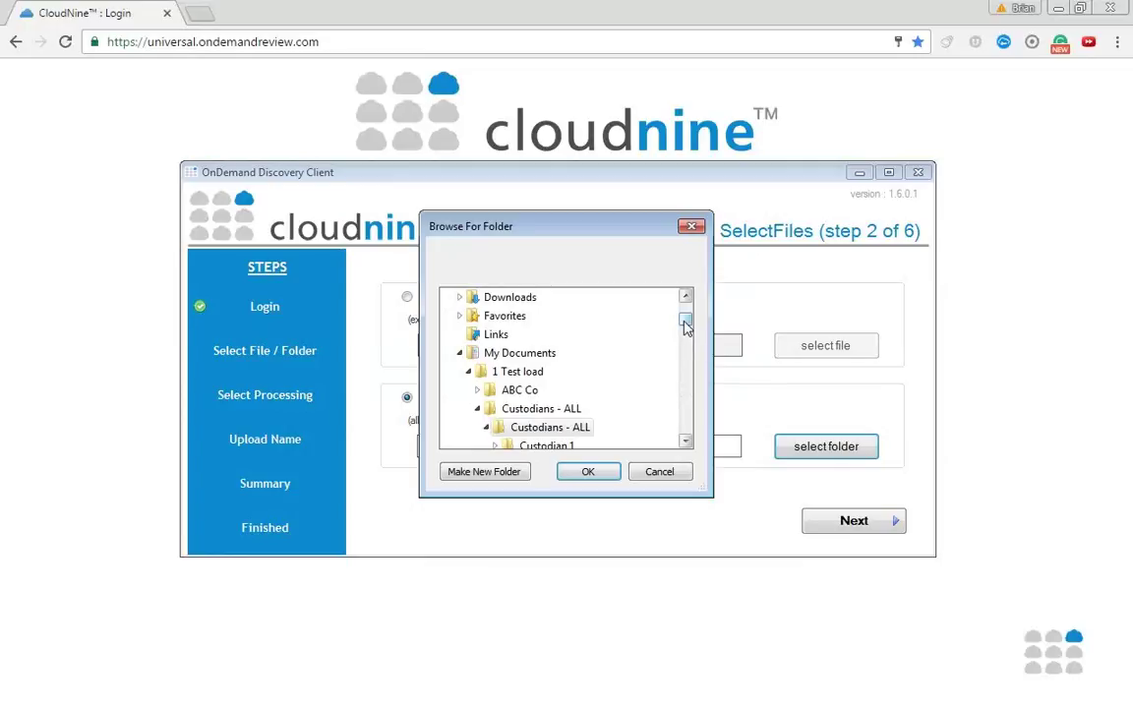
left_click_drag(687, 326, 685, 331)
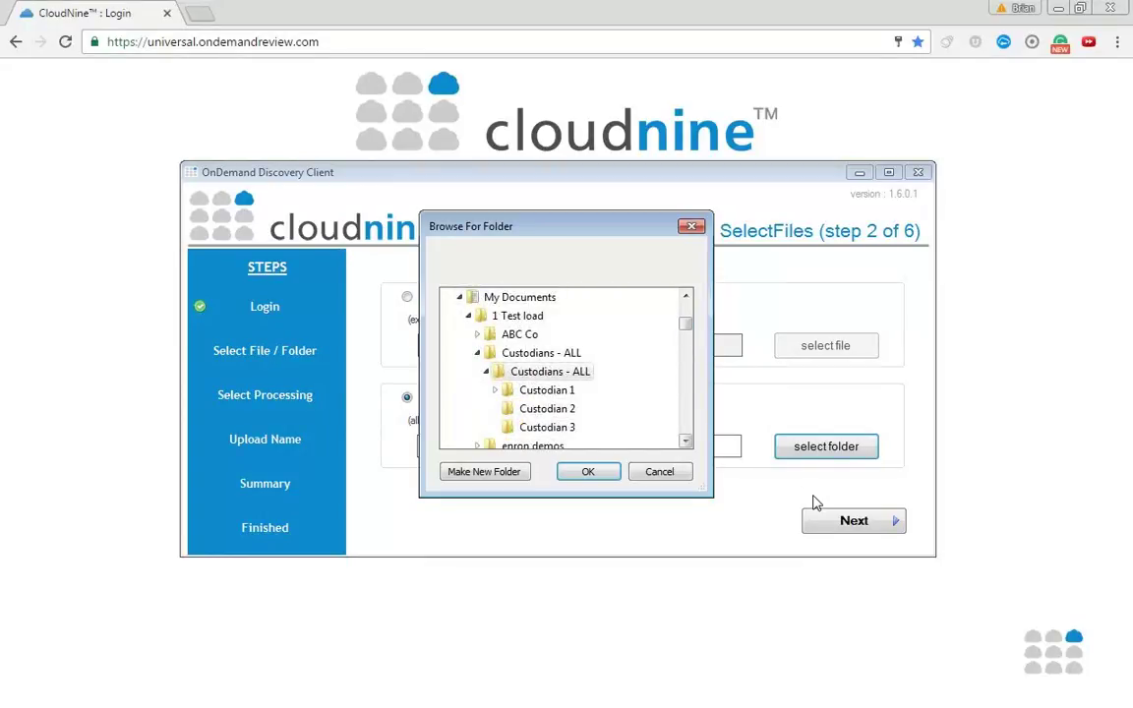
left_click(587, 475)
left_click(833, 521)
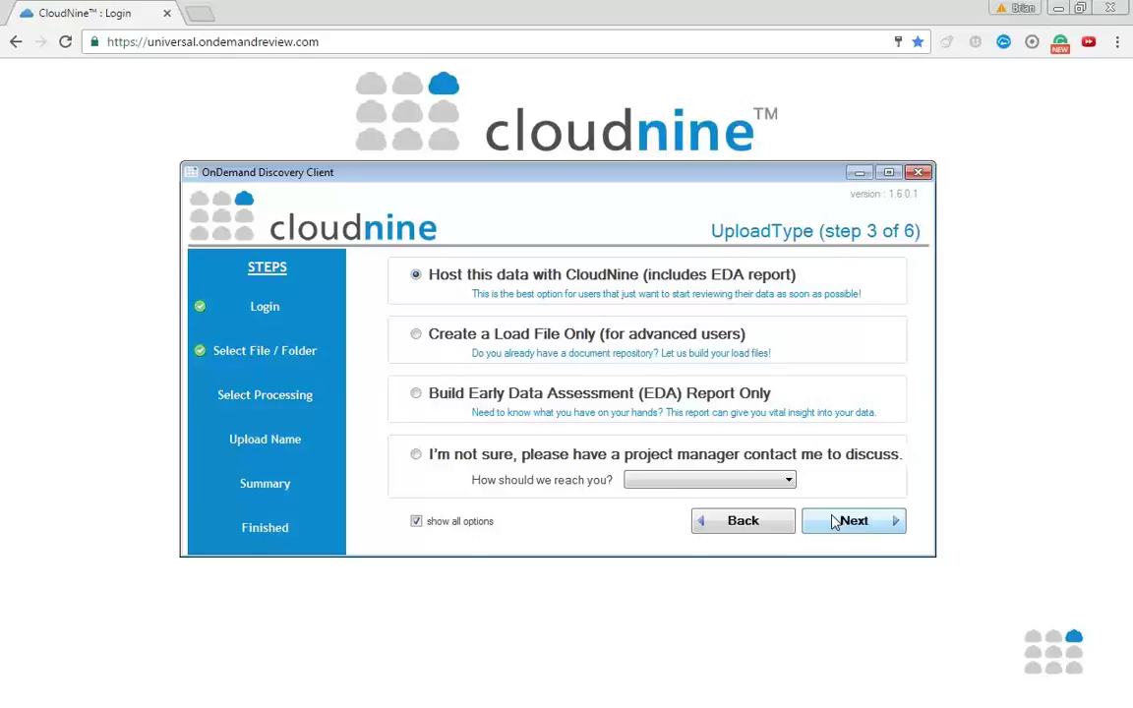
Keep 'Host this data with CloudNine' selected and advance to the project step
left_click(833, 521)
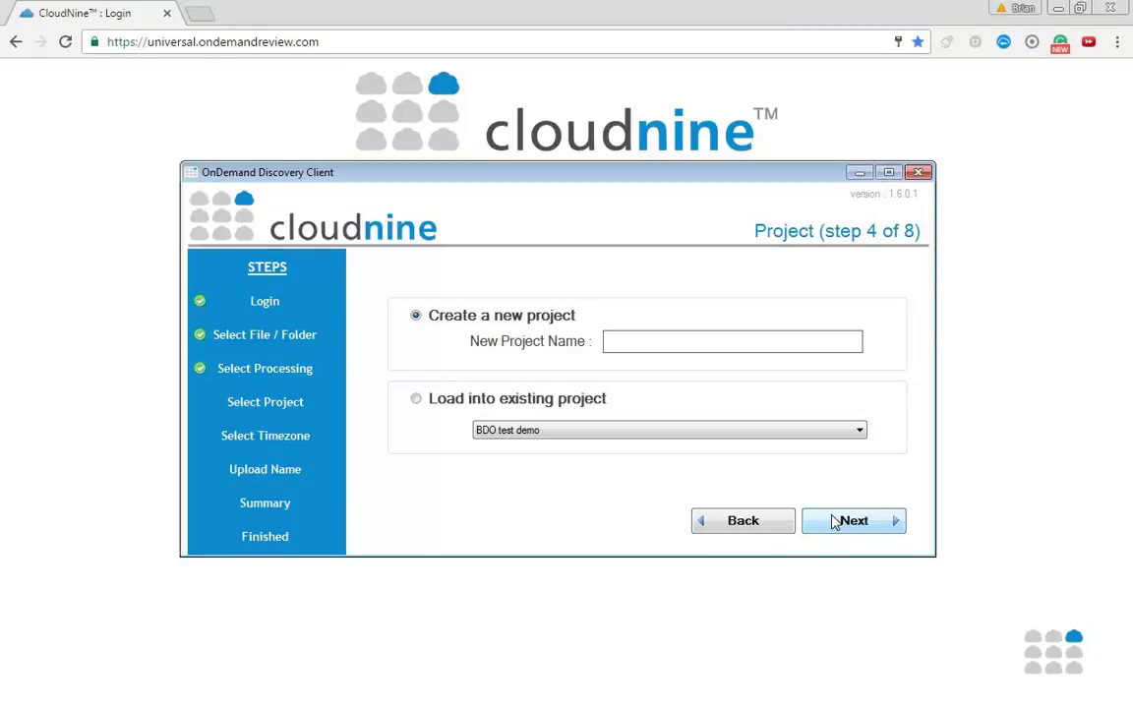
Name the new project 'CloudNine Quick Demo' and continue to the timezone step
left_click(721, 344)
type("CloudNine Quick Demo")
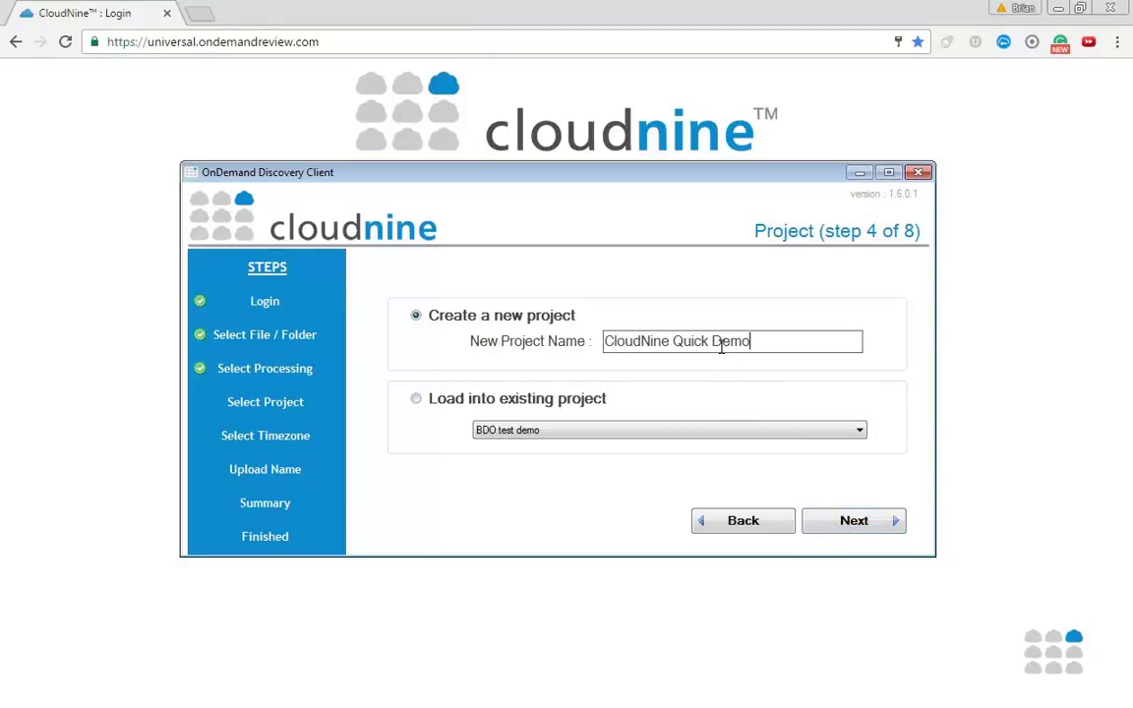
left_click(853, 520)
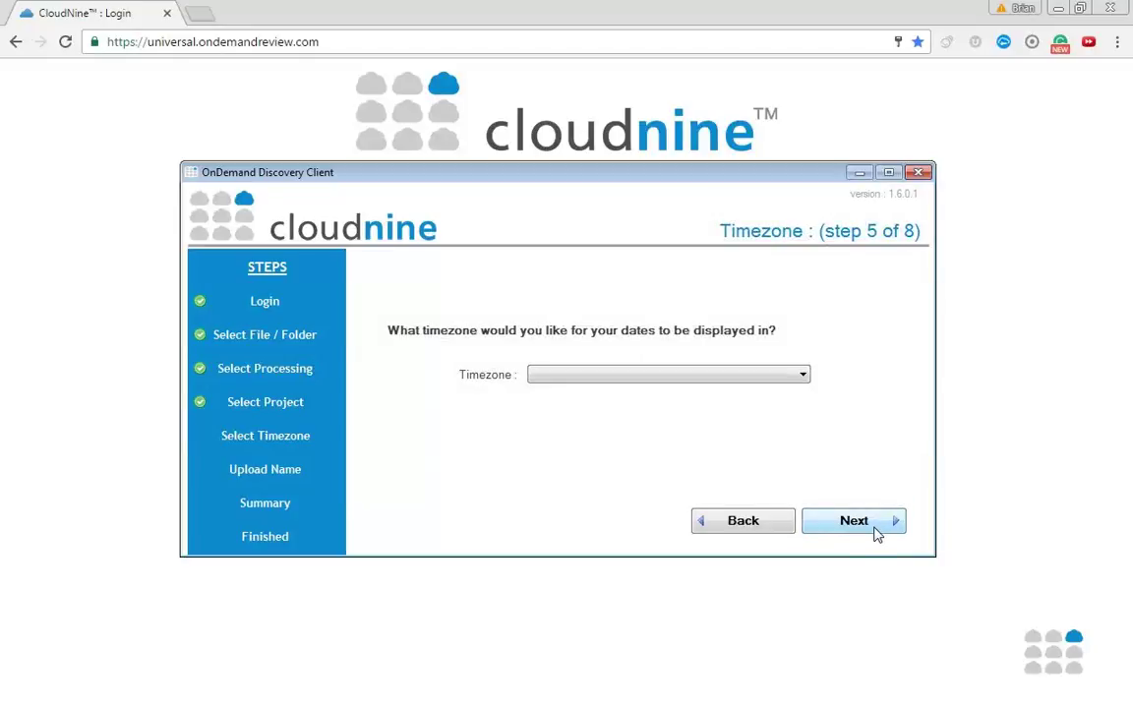
Set the timezone to (UTC-06:00) Central Time, keep the default upload name, and start uploading
left_click(782, 377)
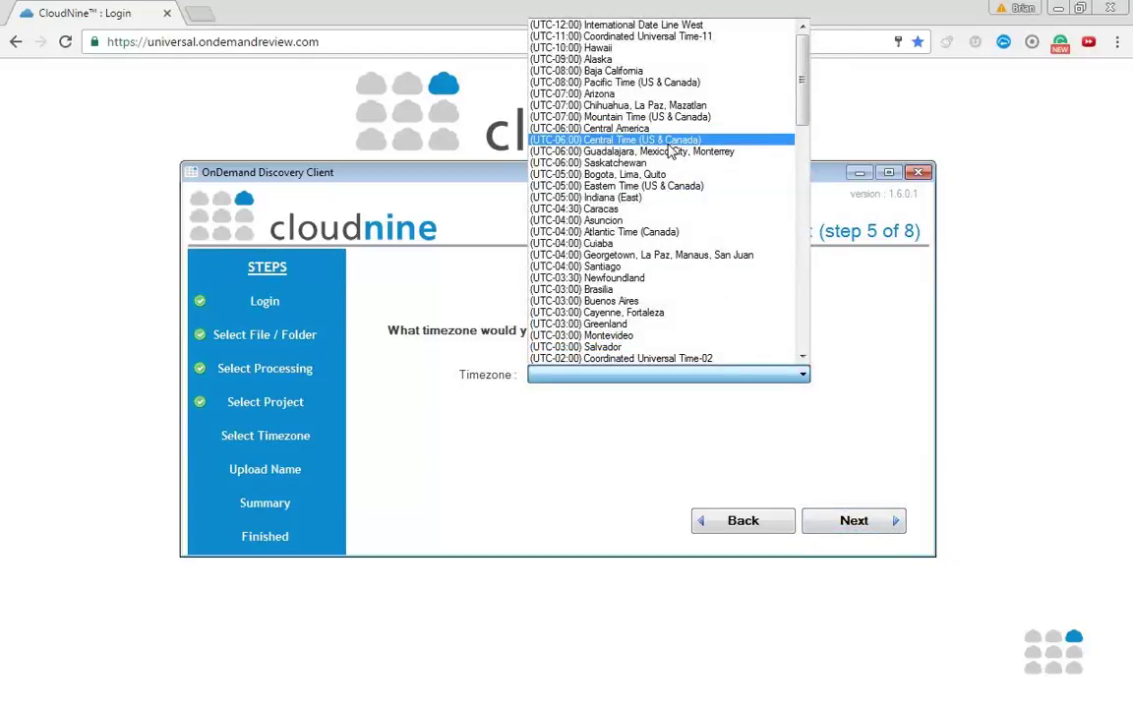
left_click(668, 140)
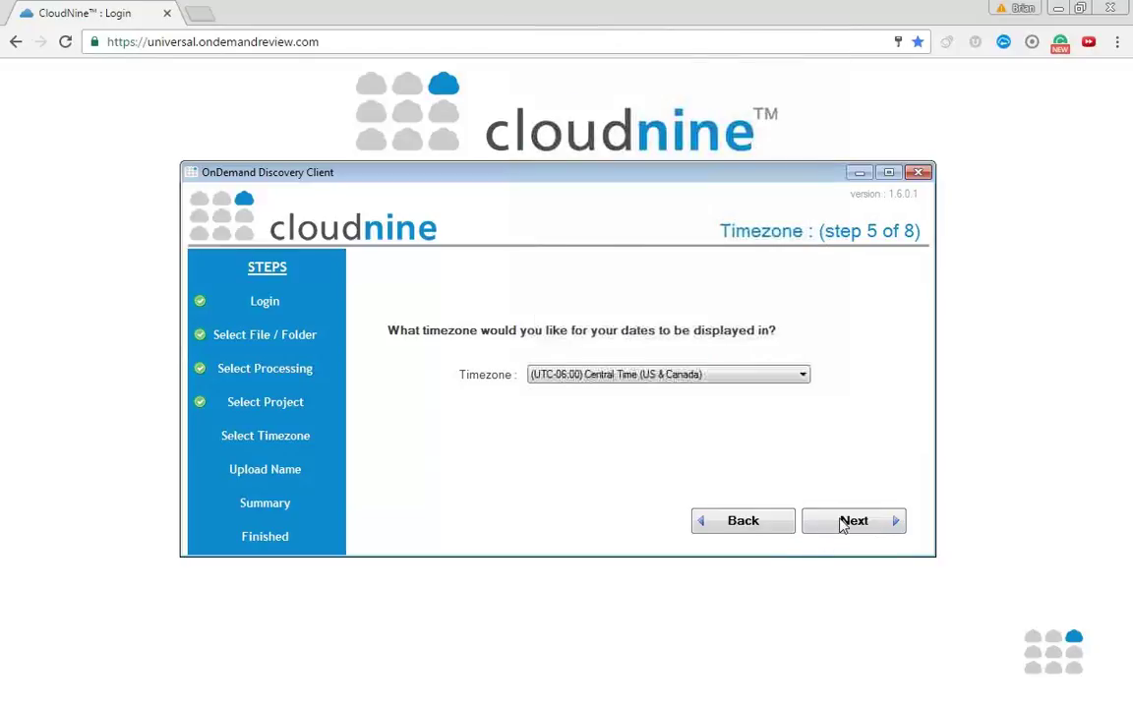
left_click(842, 523)
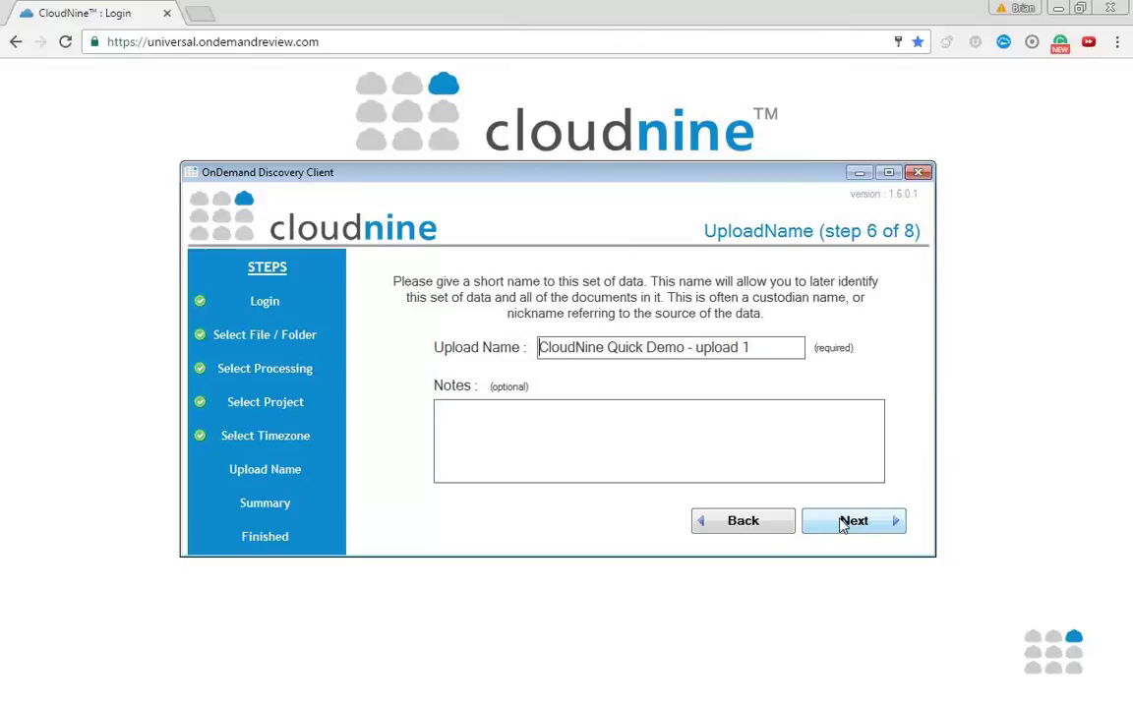
left_click(842, 523)
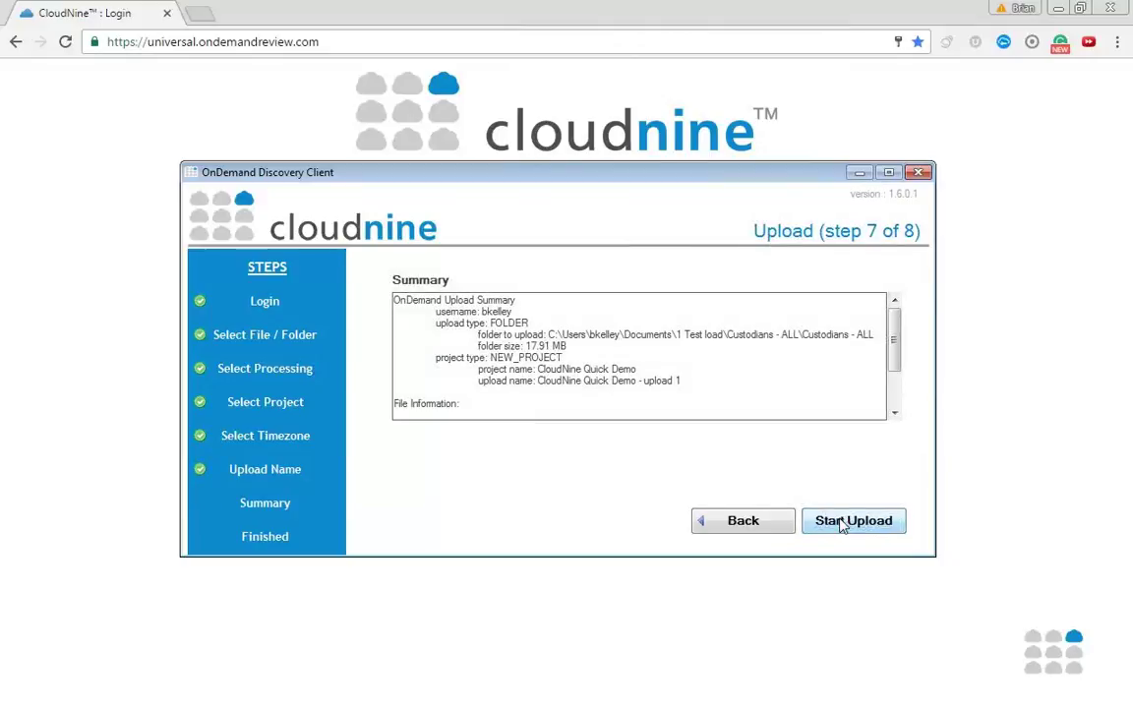
left_click(842, 523)
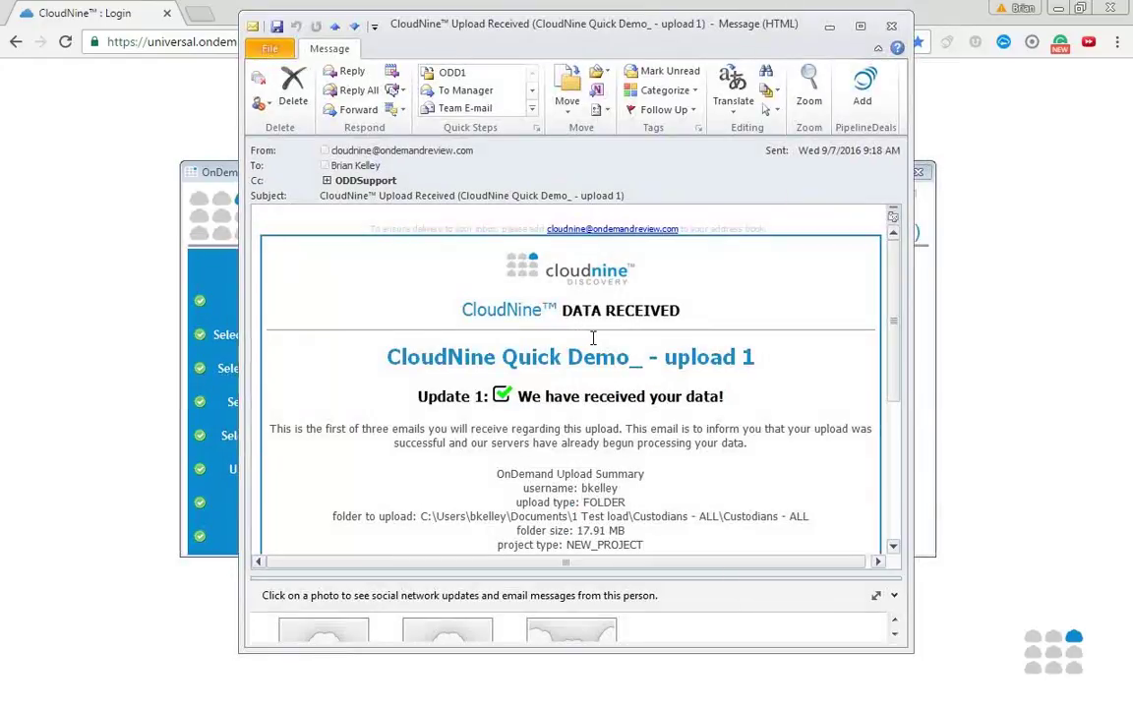
Scroll through the Upload Received, Data Ready and Analytics Complete notification emails
scroll(590, 337, "down", 1)
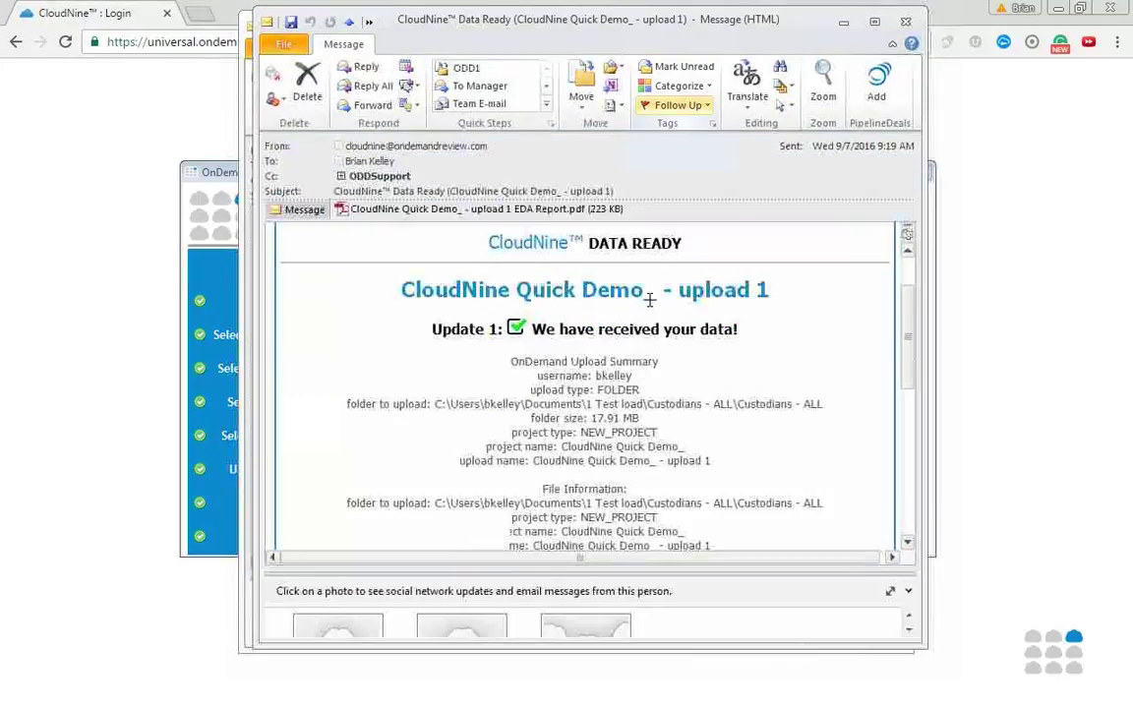
scroll(649, 305, "down", 2)
scroll(648, 305, "down", 3)
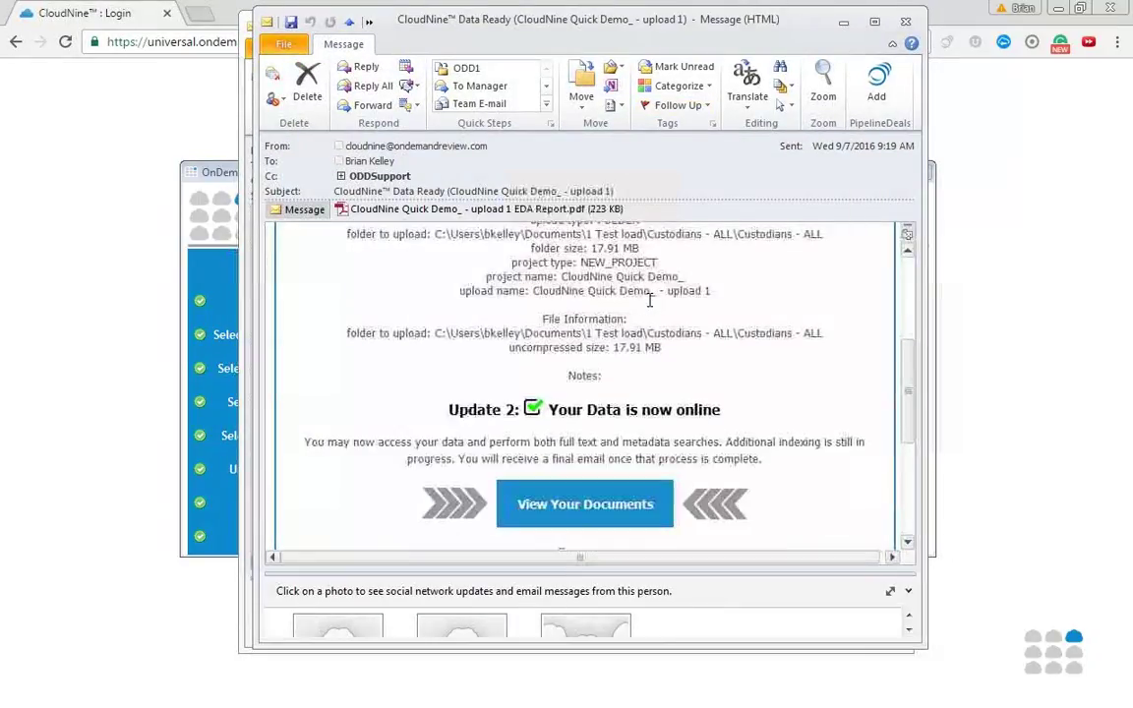
scroll(649, 302, "down", 3)
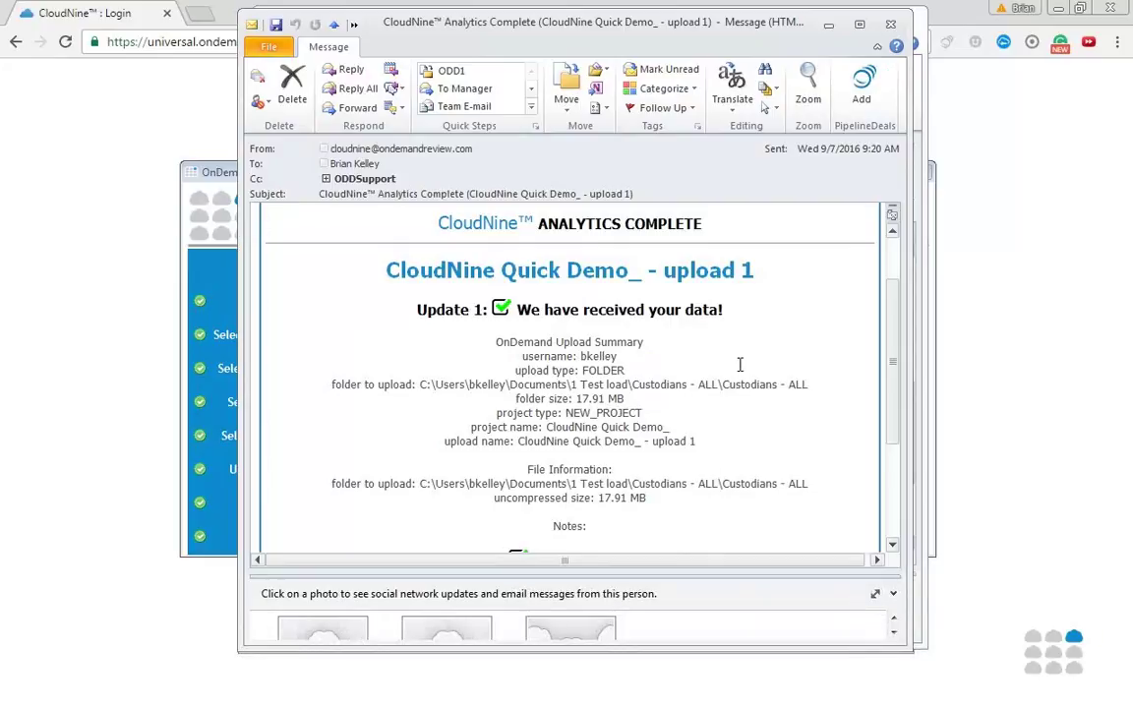
scroll(738, 353, "down", 2)
scroll(738, 353, "down", 2)
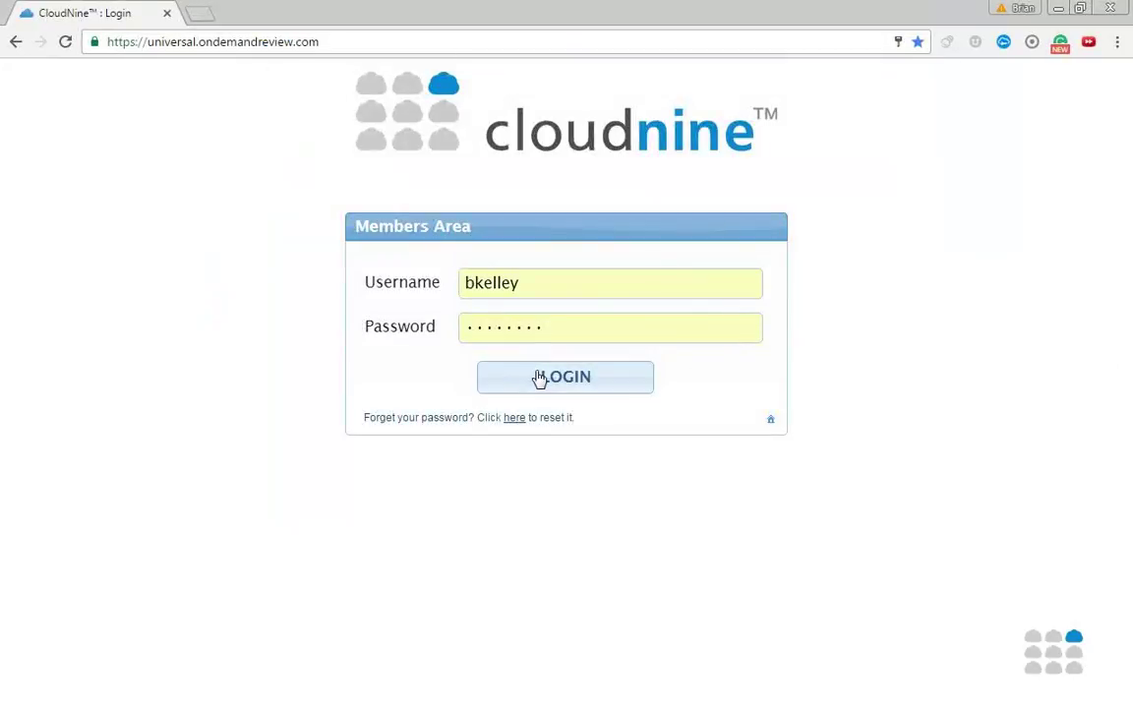
Log in to the CloudNine Members Area to reach the Project Selection page
left_click(539, 379)
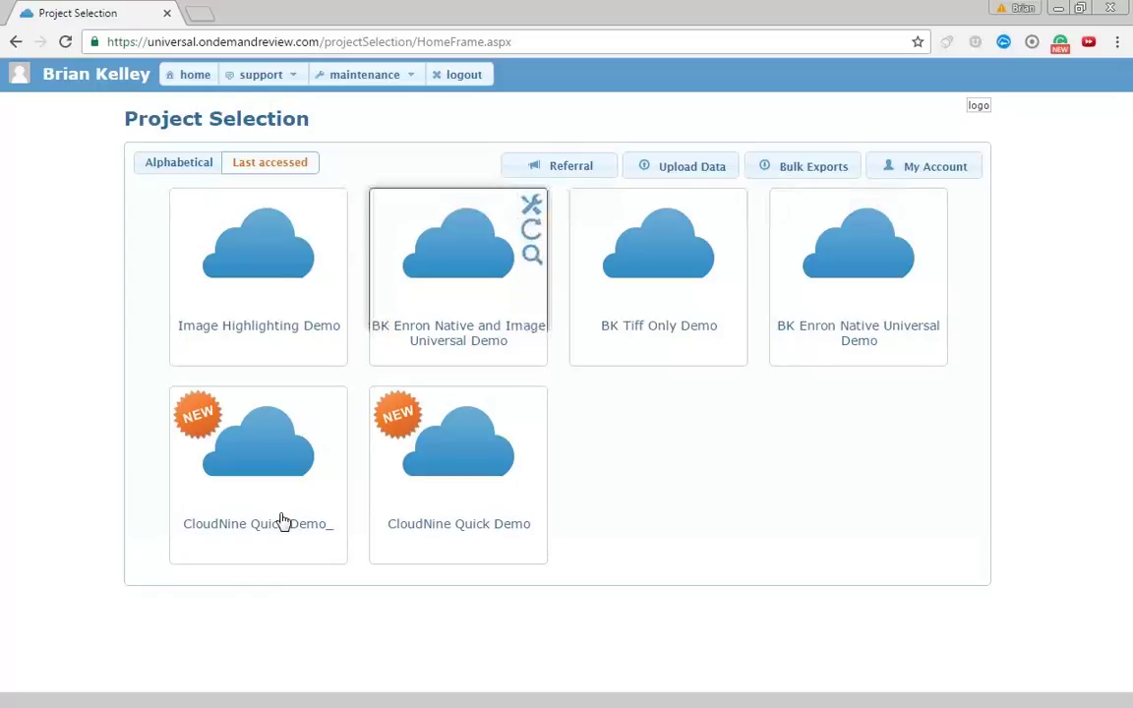
mouse_move(258, 475)
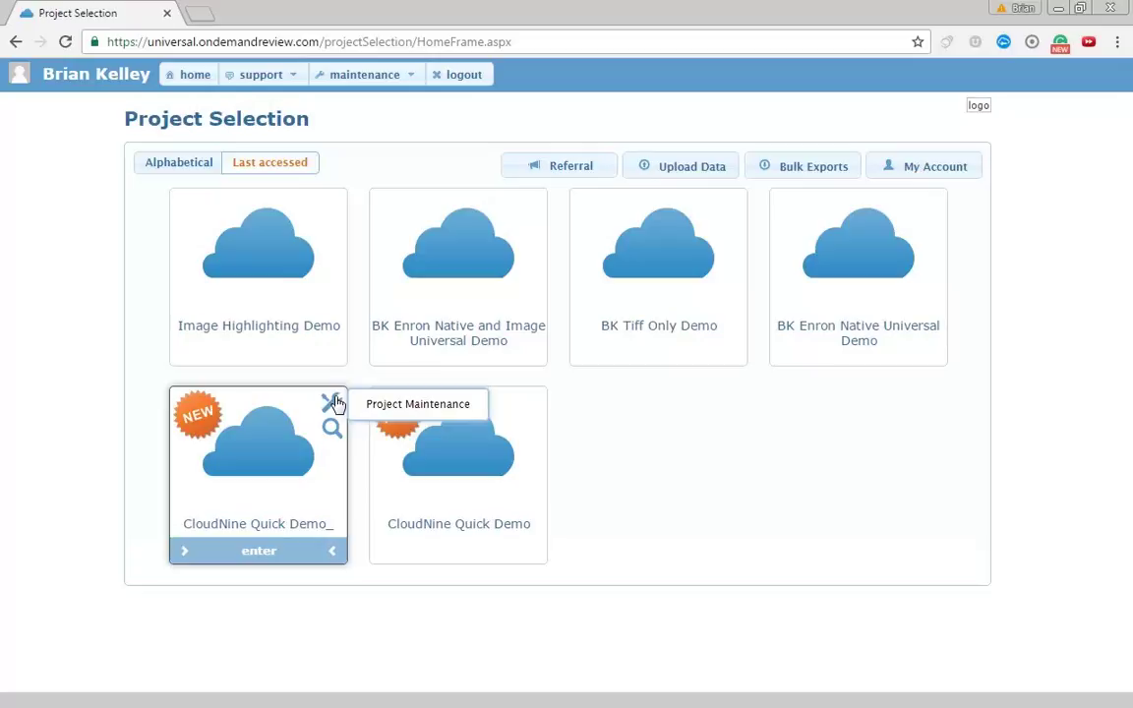
Open the CloudNine Quick Demo project and view document 21, 'FW: Wild Goose Open Season', as HTML
left_click(492, 551)
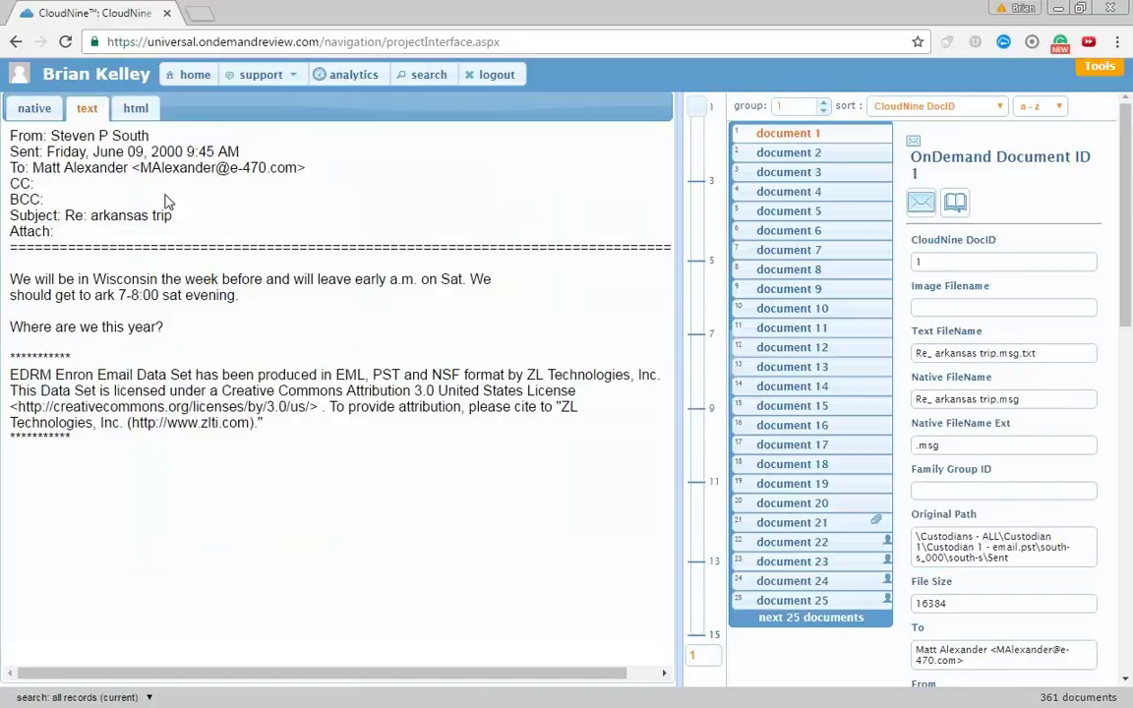
left_click(147, 110)
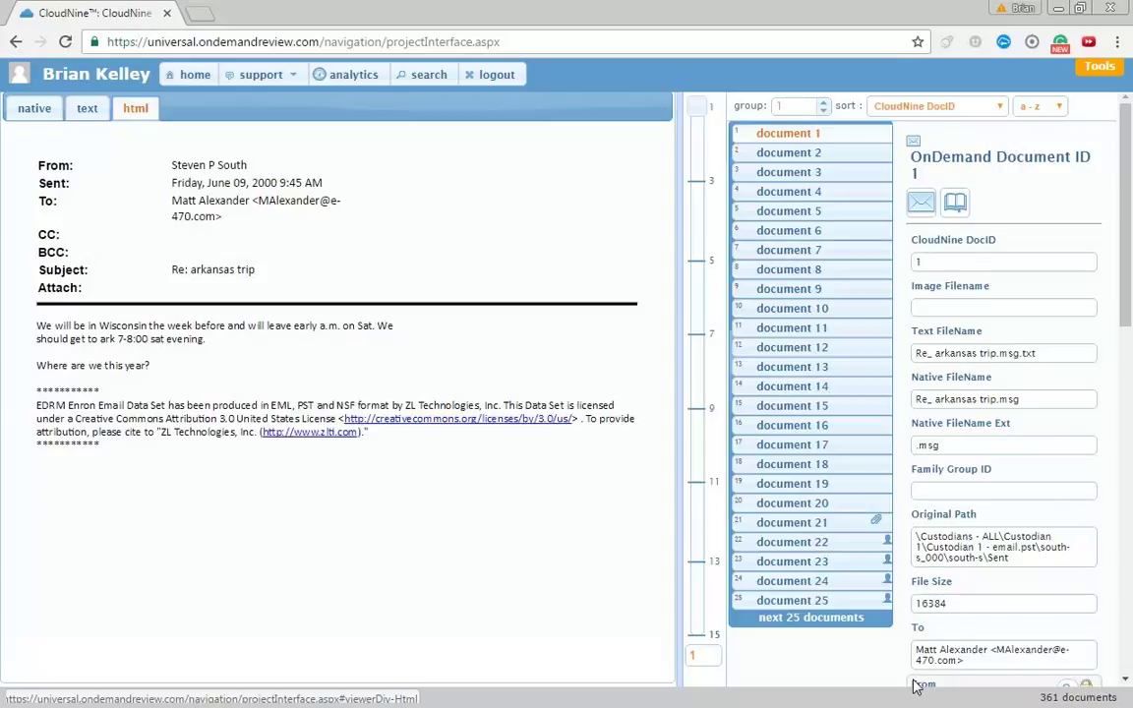
left_click(824, 522)
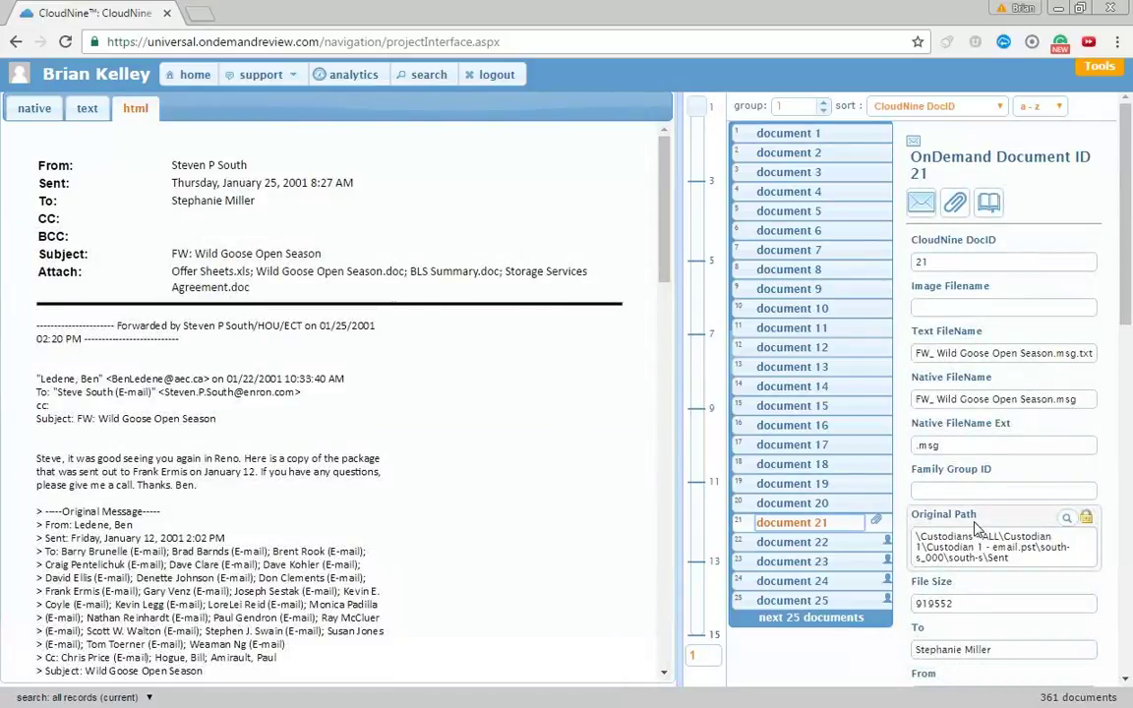
left_click(1109, 77)
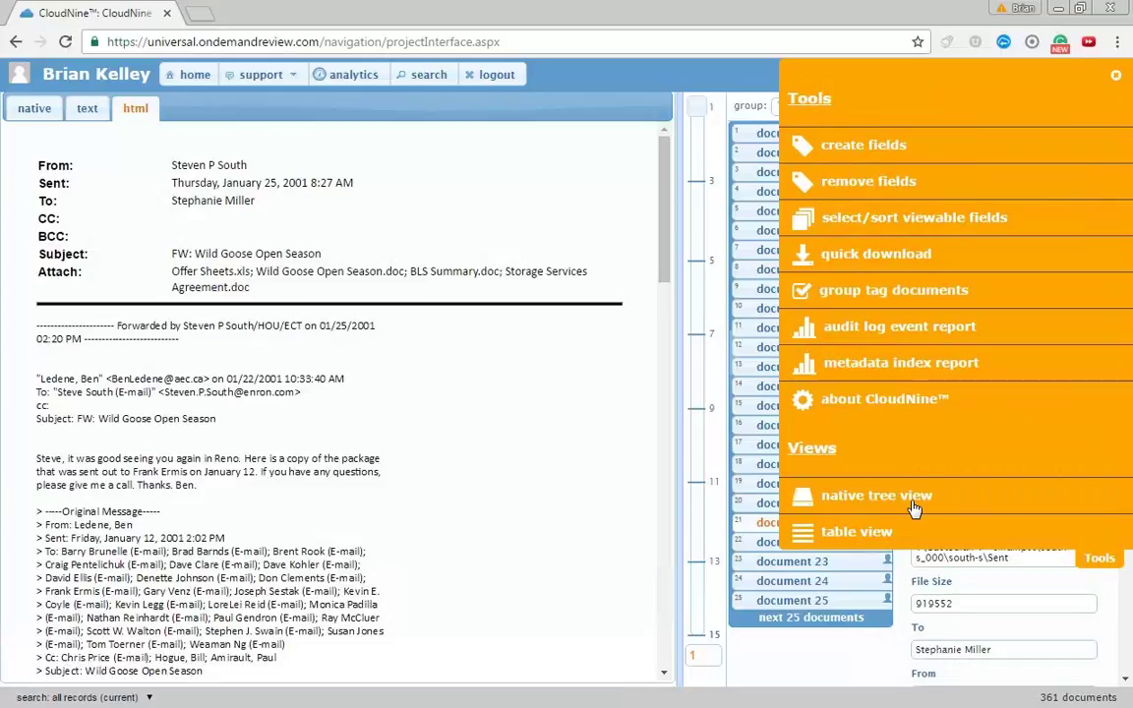
Expand the native folder tree to Custodian 1 > email.pst > south-s > Deleted Items
left_click(912, 504)
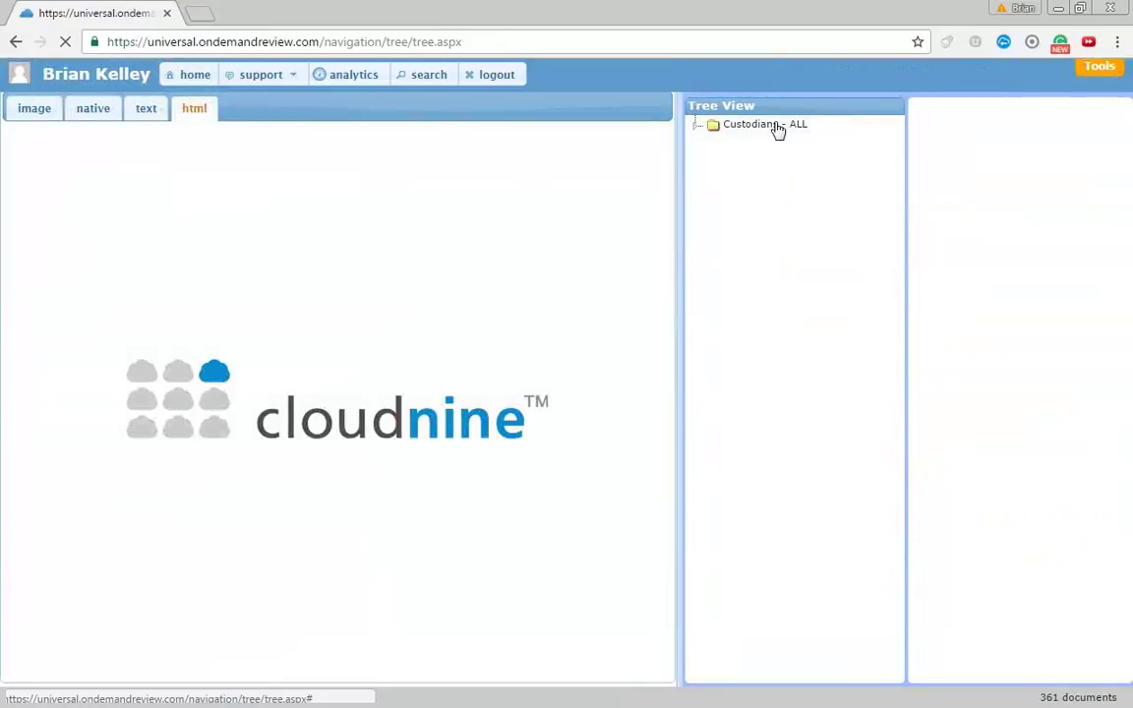
left_click(776, 126)
left_click(776, 144)
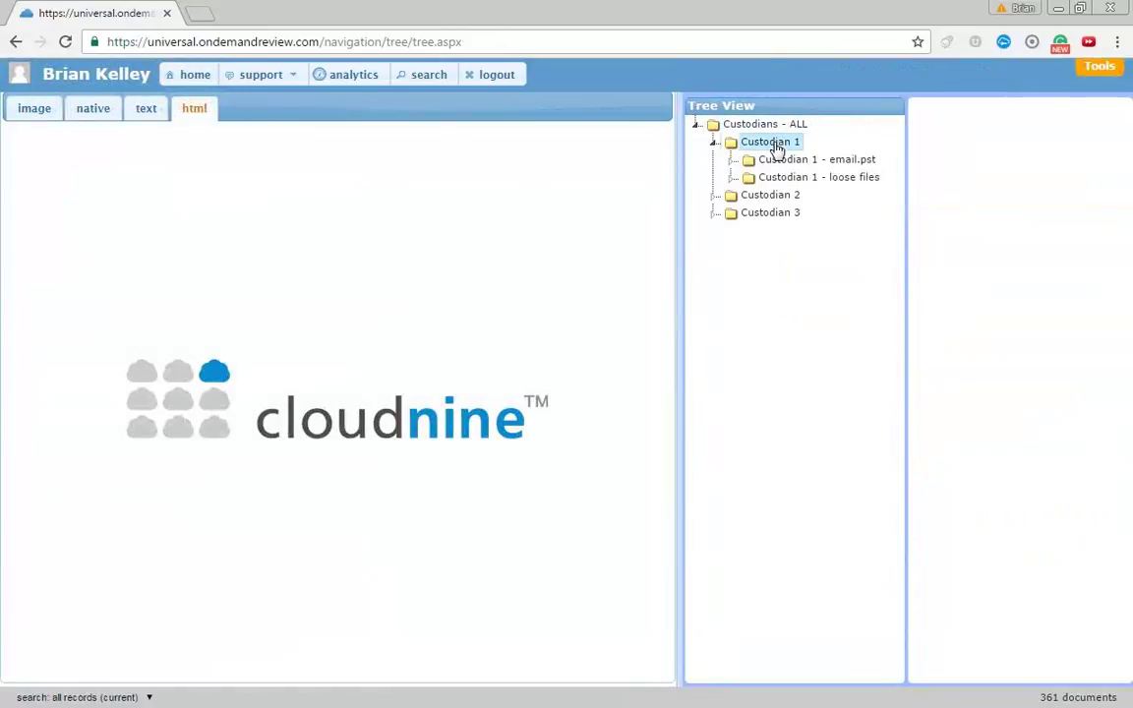
left_click(831, 161)
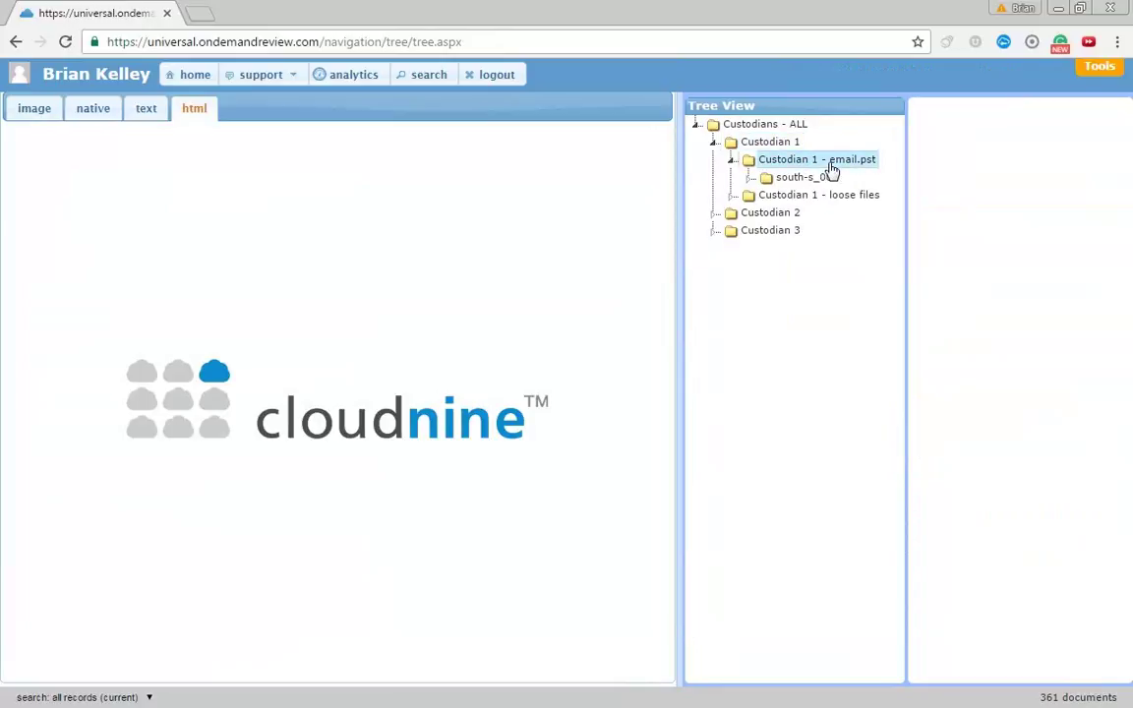
left_click(816, 179)
left_click(816, 196)
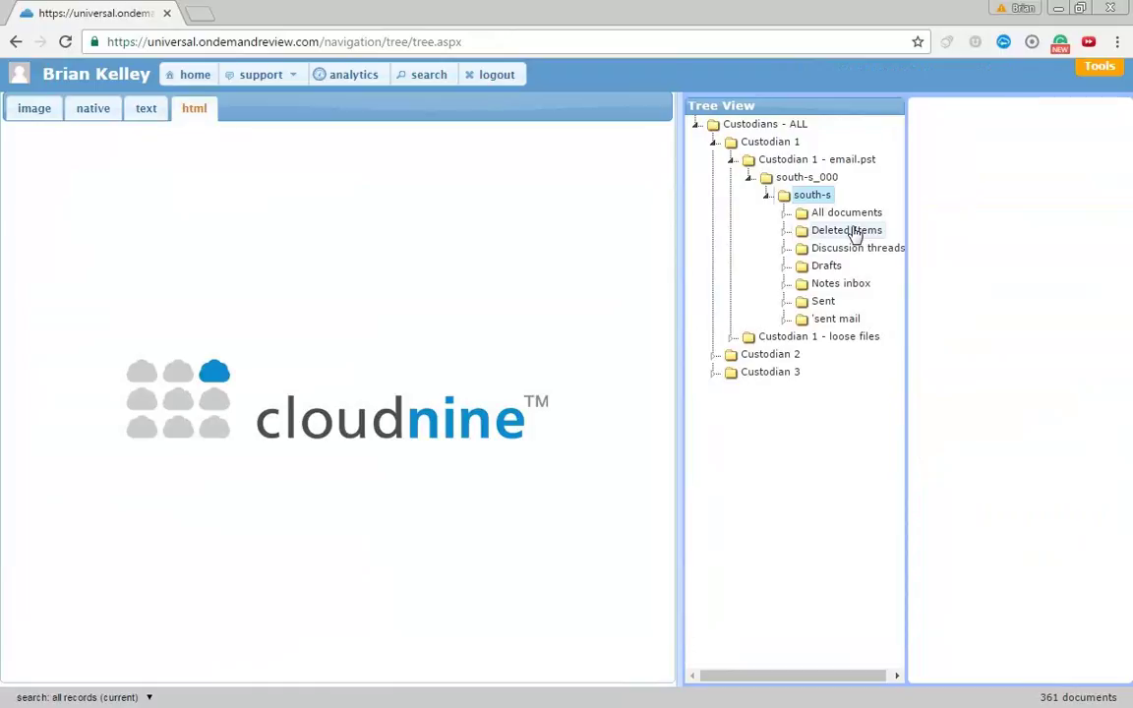
left_click(849, 231)
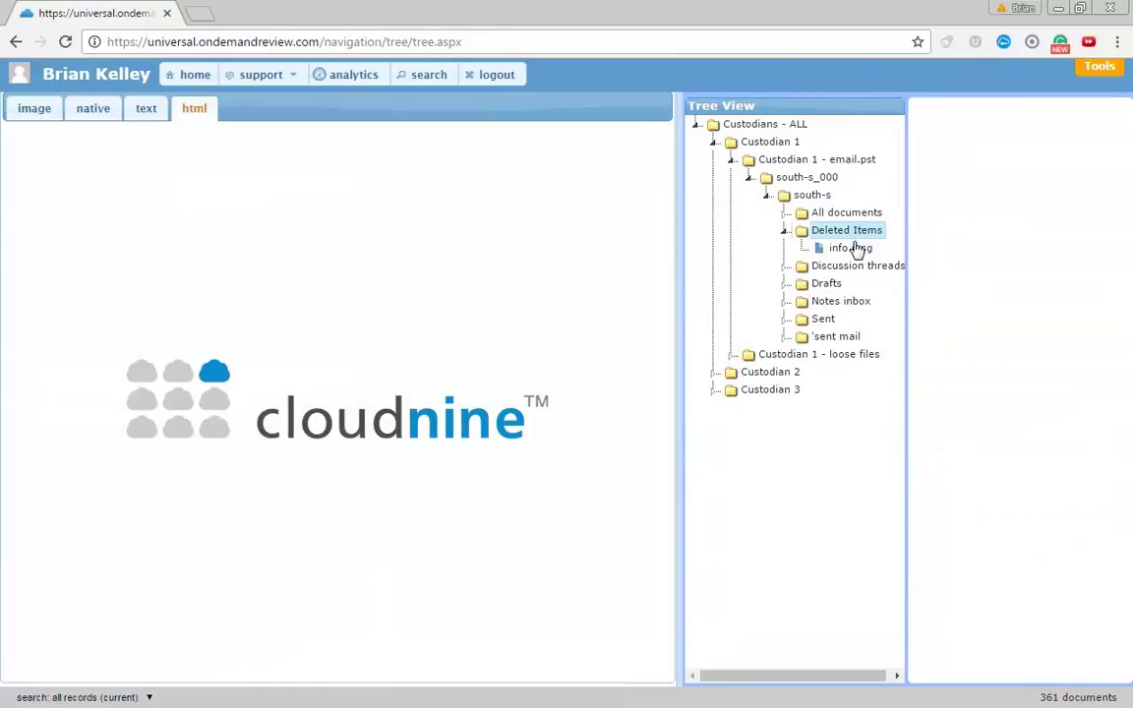
Open info.msg, then switch to the table view listing all 361 documents
left_click(851, 248)
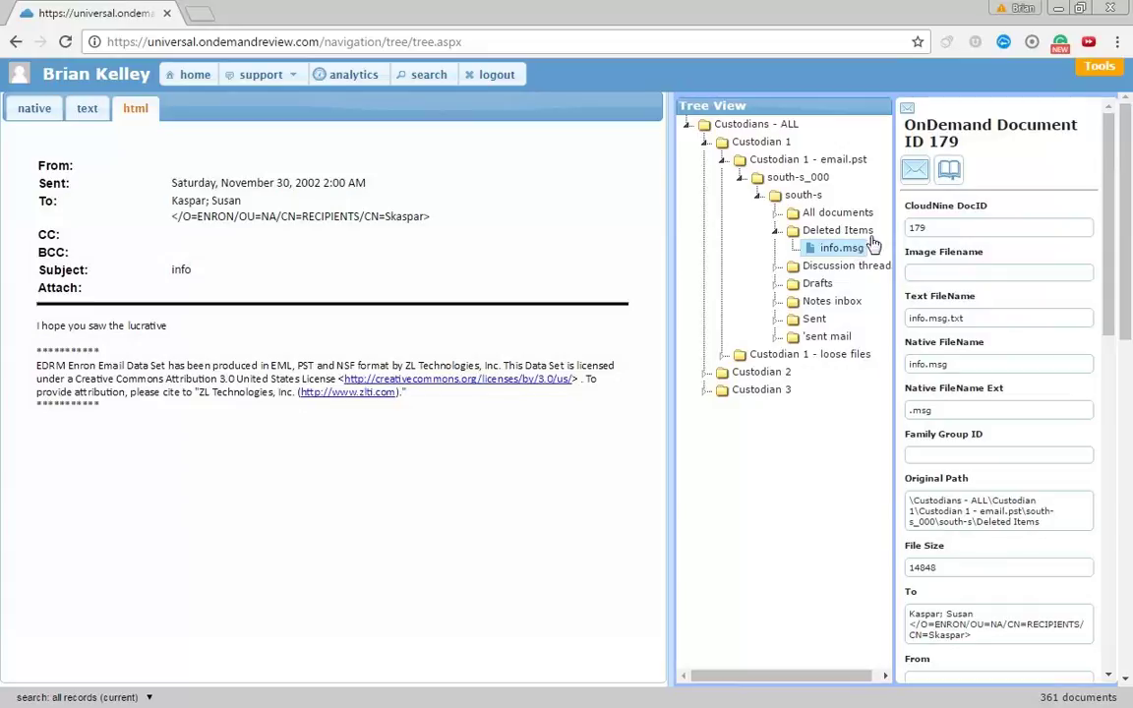
left_click(1100, 69)
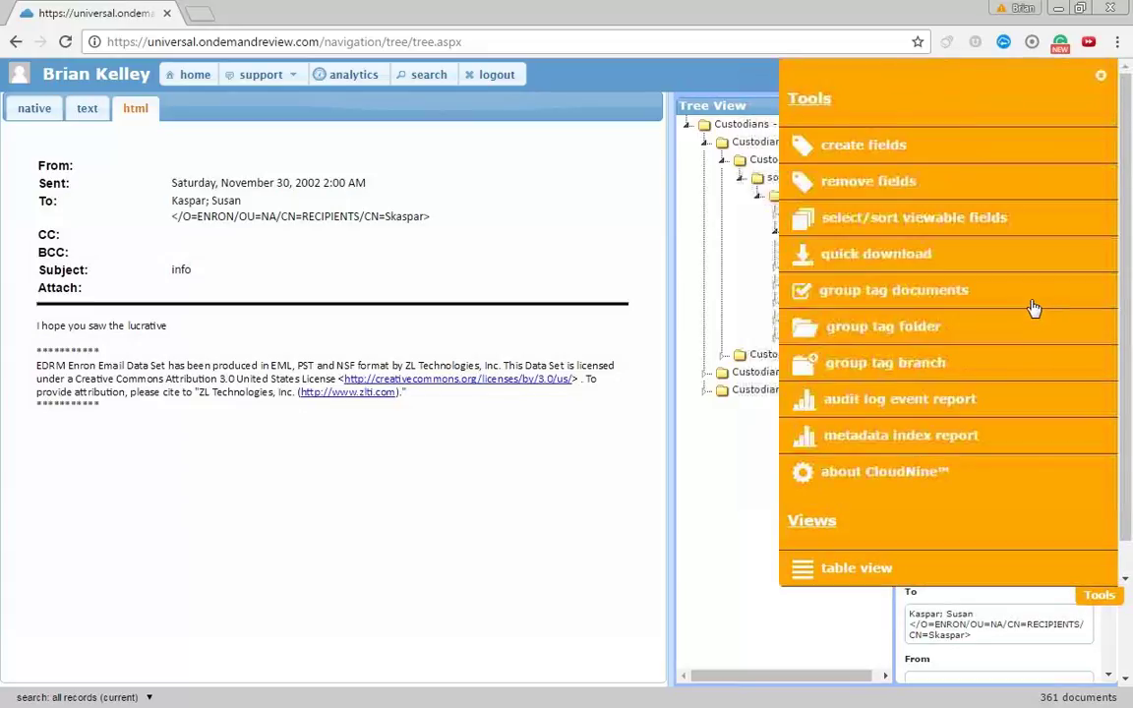
left_click(840, 536)
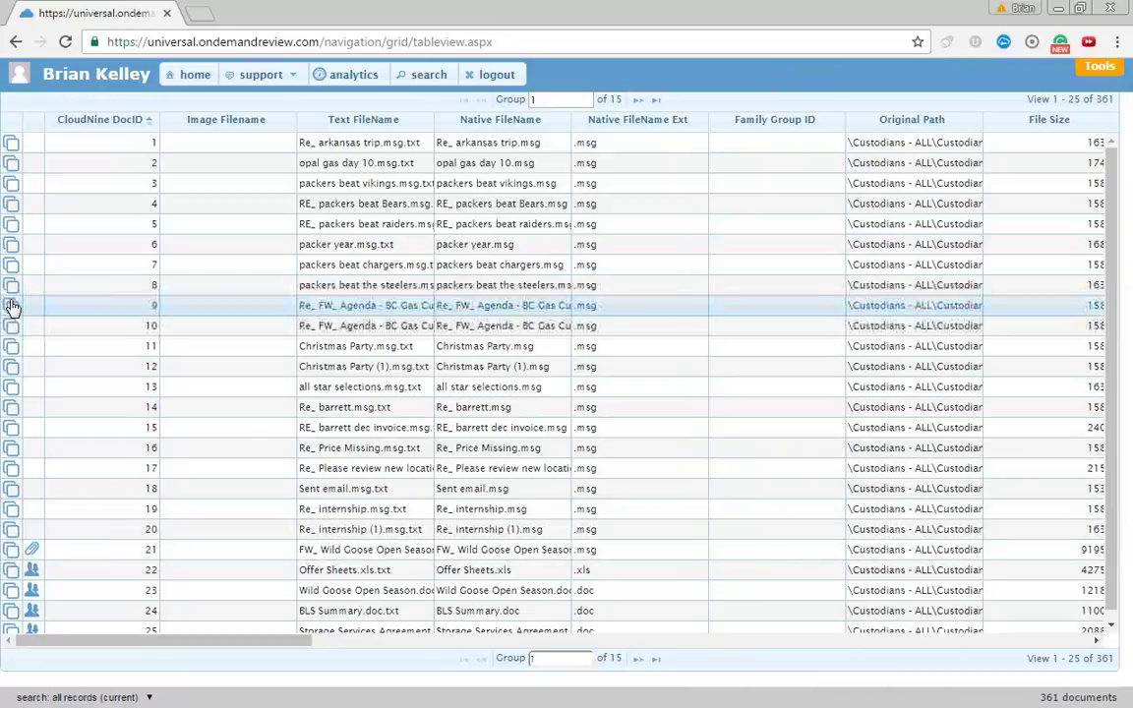
Preview document 9, the BC Gas Customer Meeting reply, then switch to the vertical doc list view
left_click(12, 306)
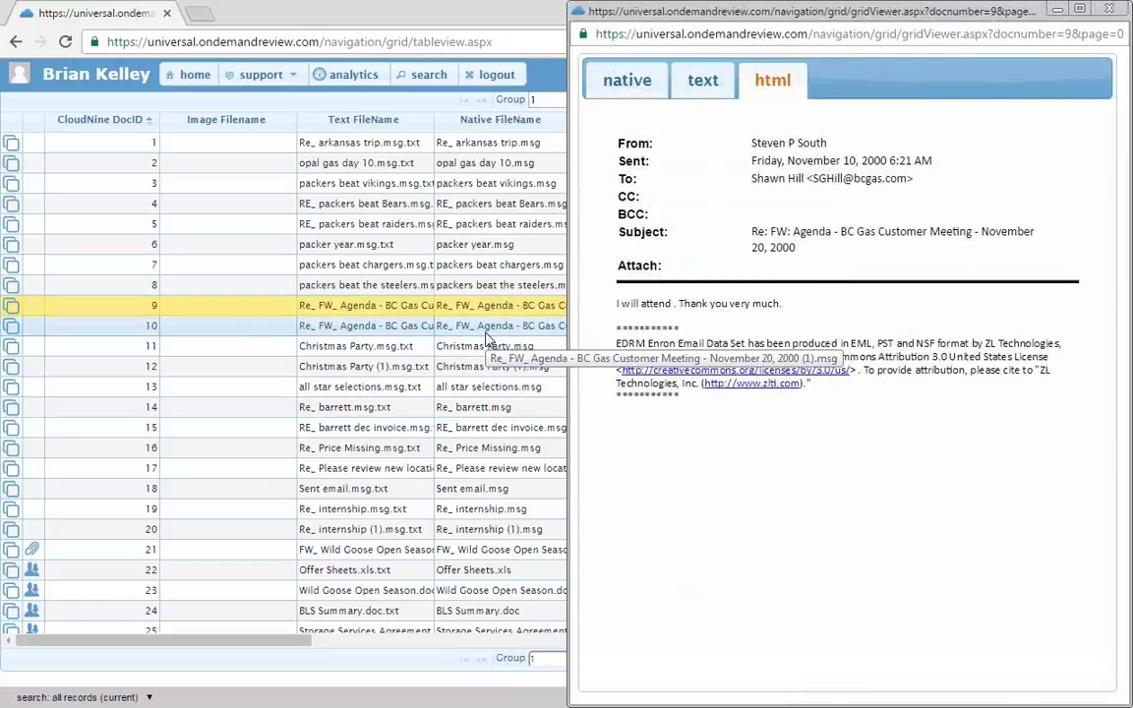
left_click(1108, 10)
left_click(1101, 69)
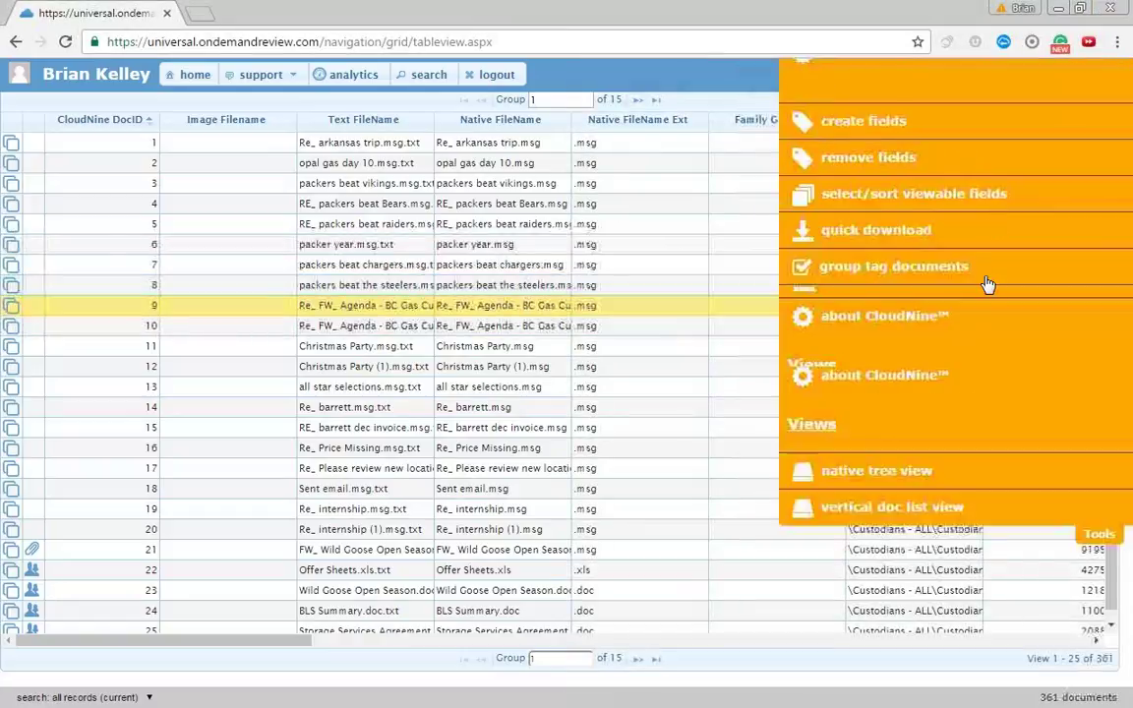
left_click(895, 532)
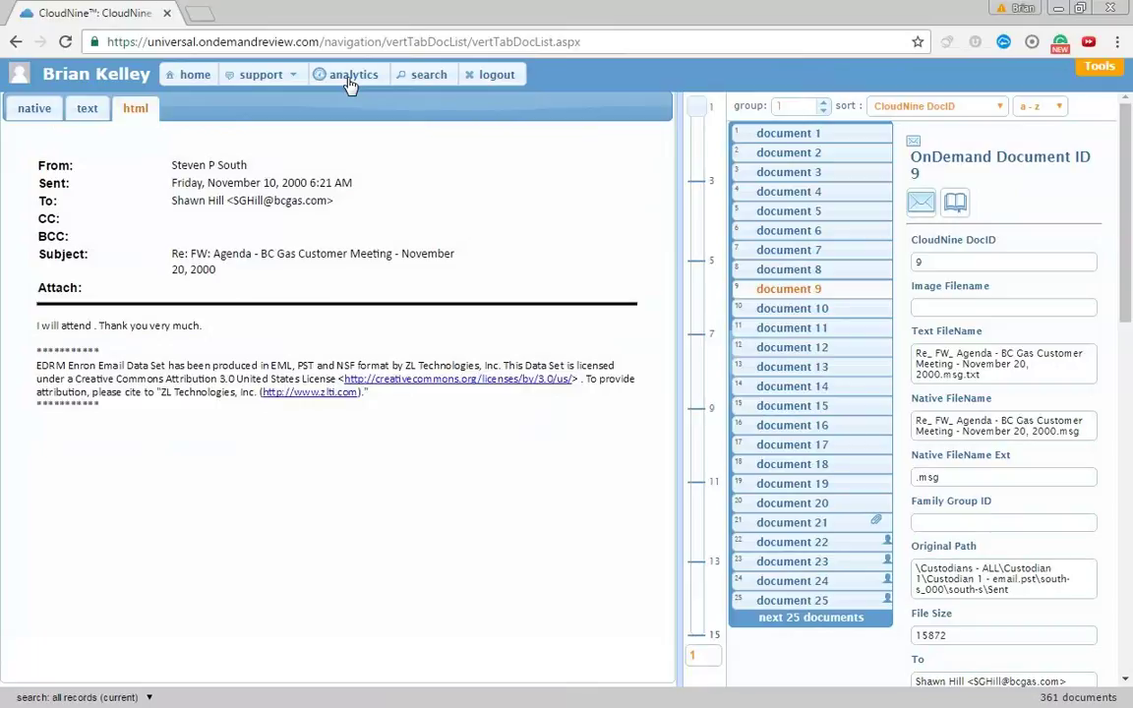
Go to the Quick Demo Search page and show its filtering options
left_click(416, 82)
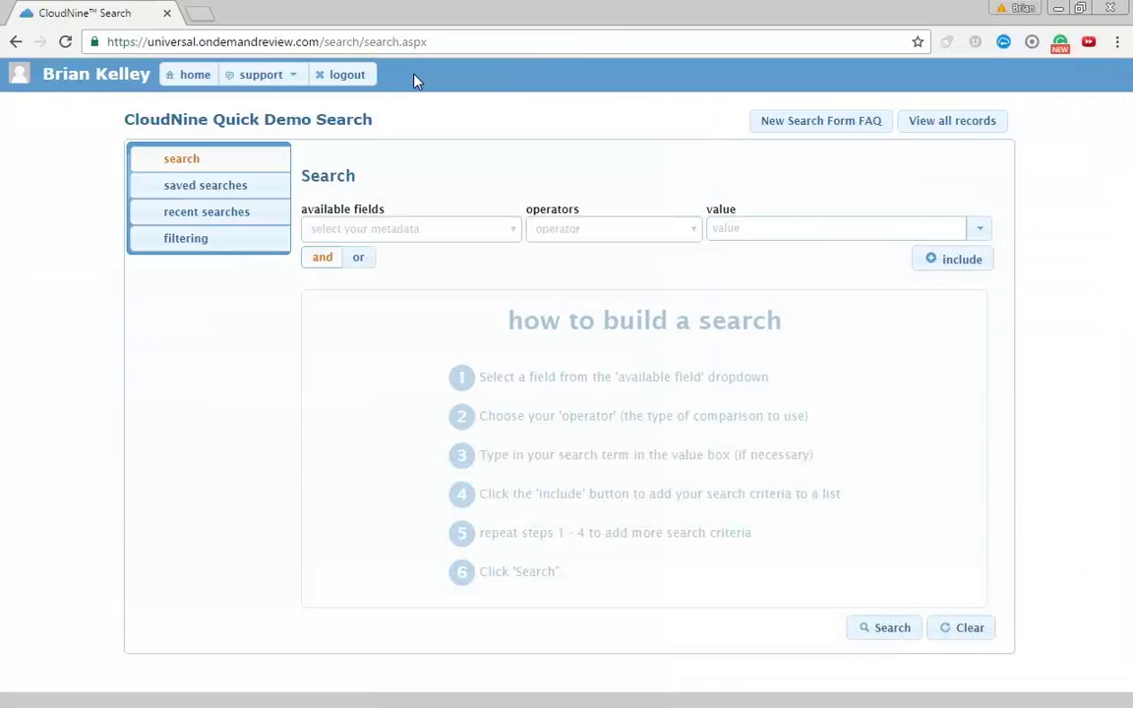
left_click(237, 237)
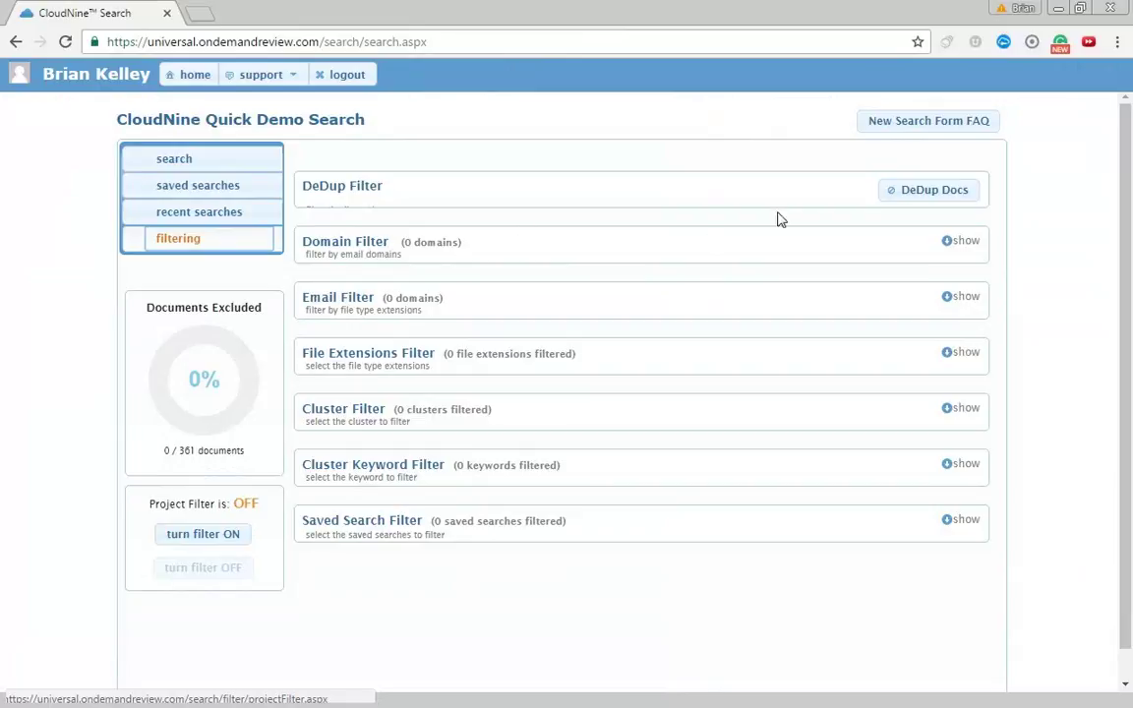
Exclude duplicates and filter out .doc files, raising excluded documents to 210 of 361 (58%)
left_click(932, 197)
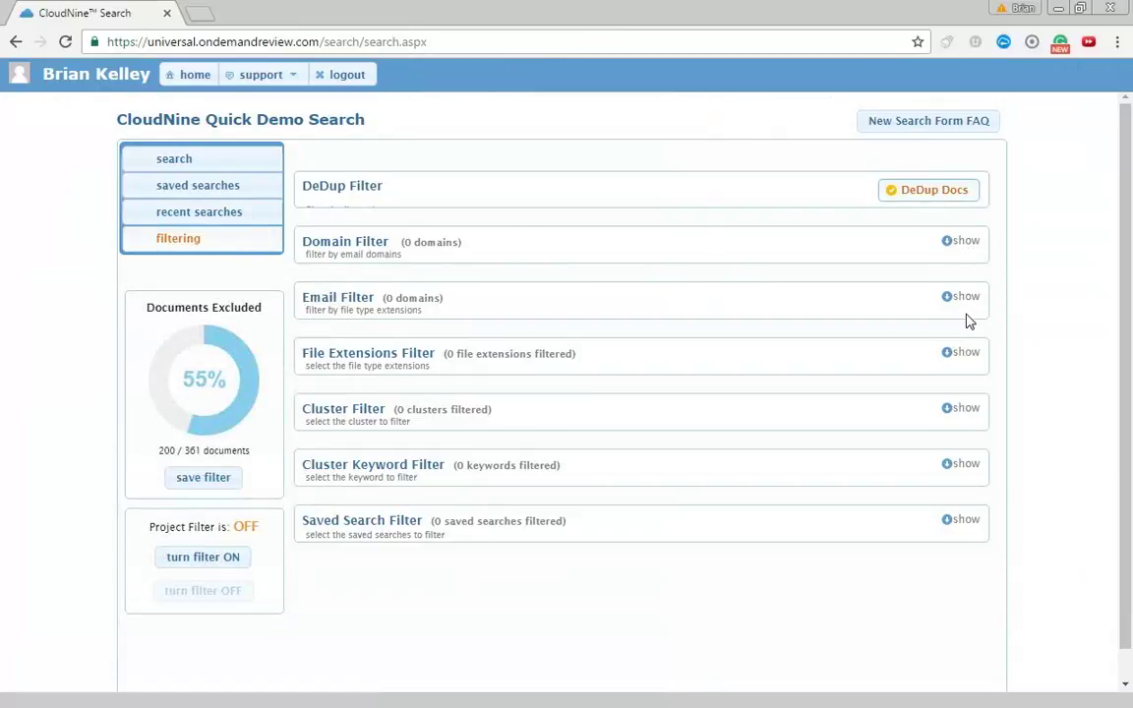
left_click(961, 354)
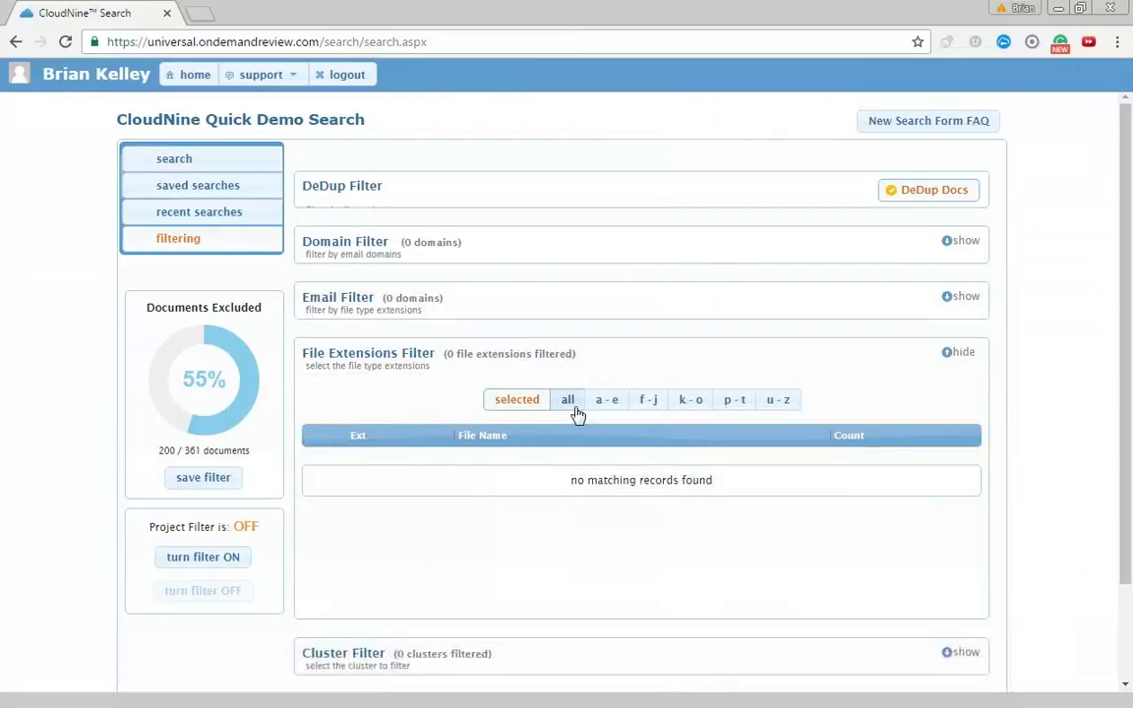
left_click(569, 401)
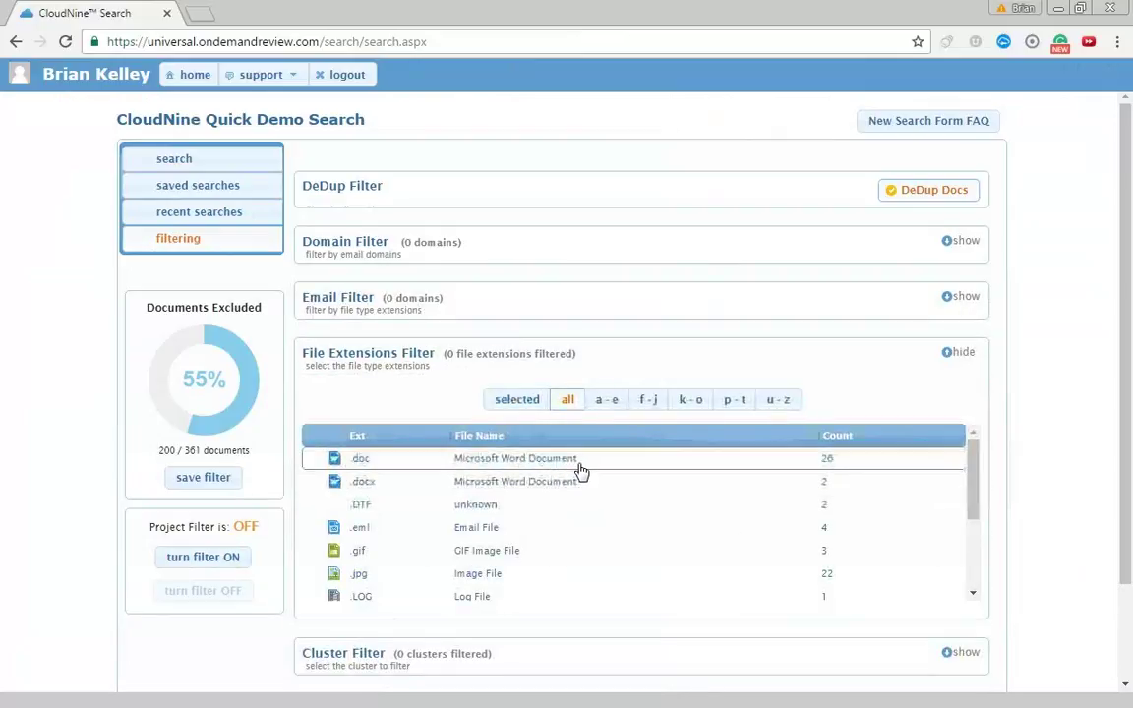
left_click(581, 471)
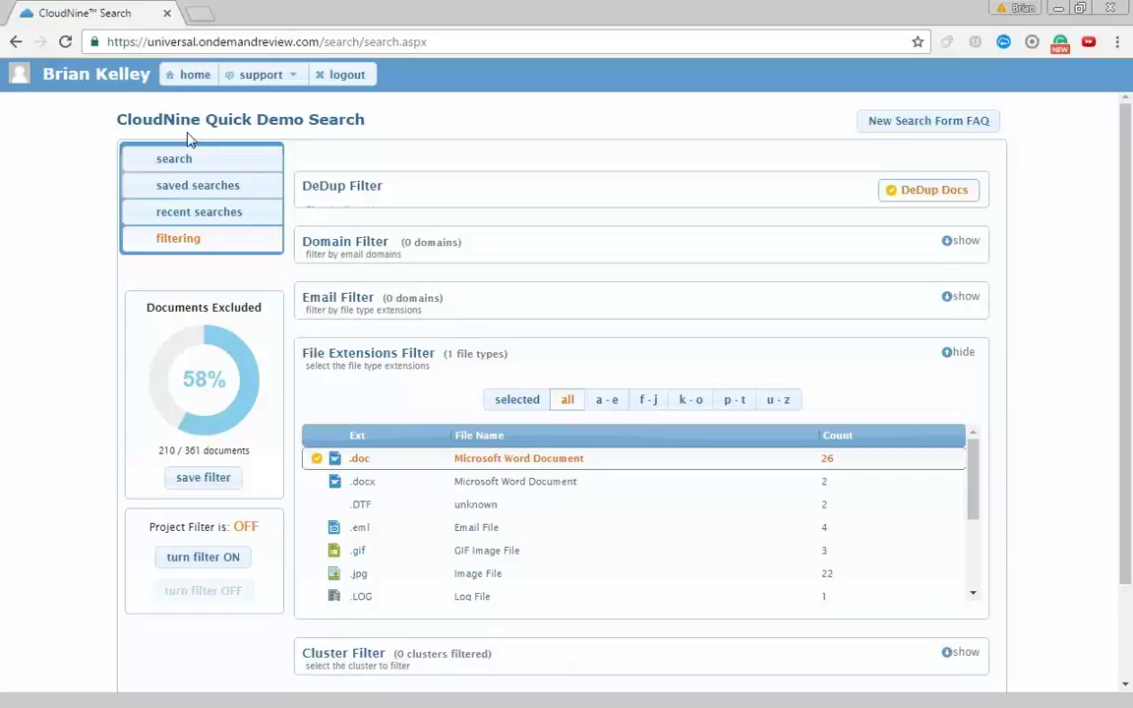
Add a Document Text (FullText) contains 'goose' criterion to Search Group 1
left_click(220, 158)
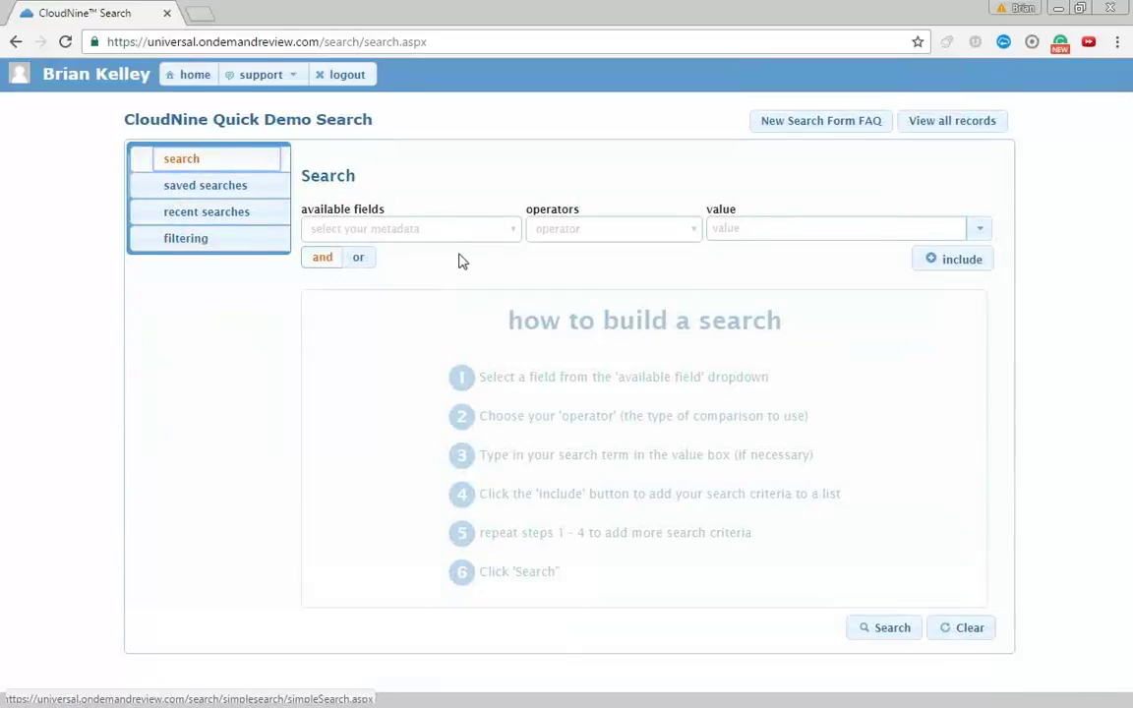
left_click(513, 236)
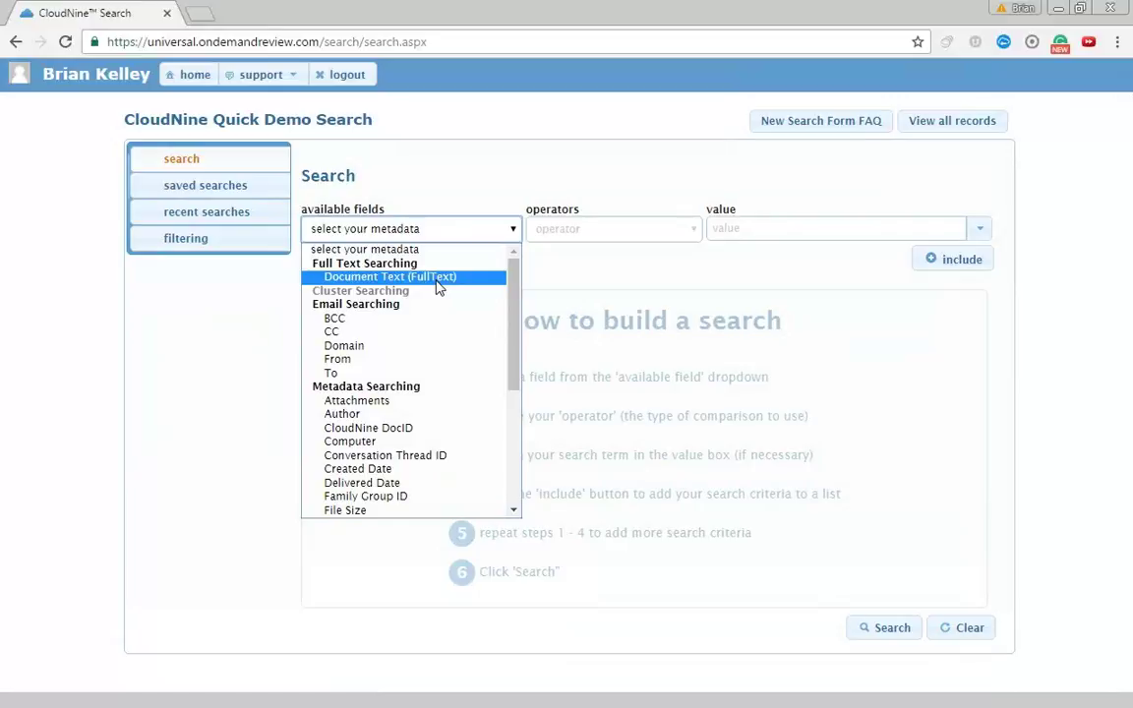
left_click(437, 280)
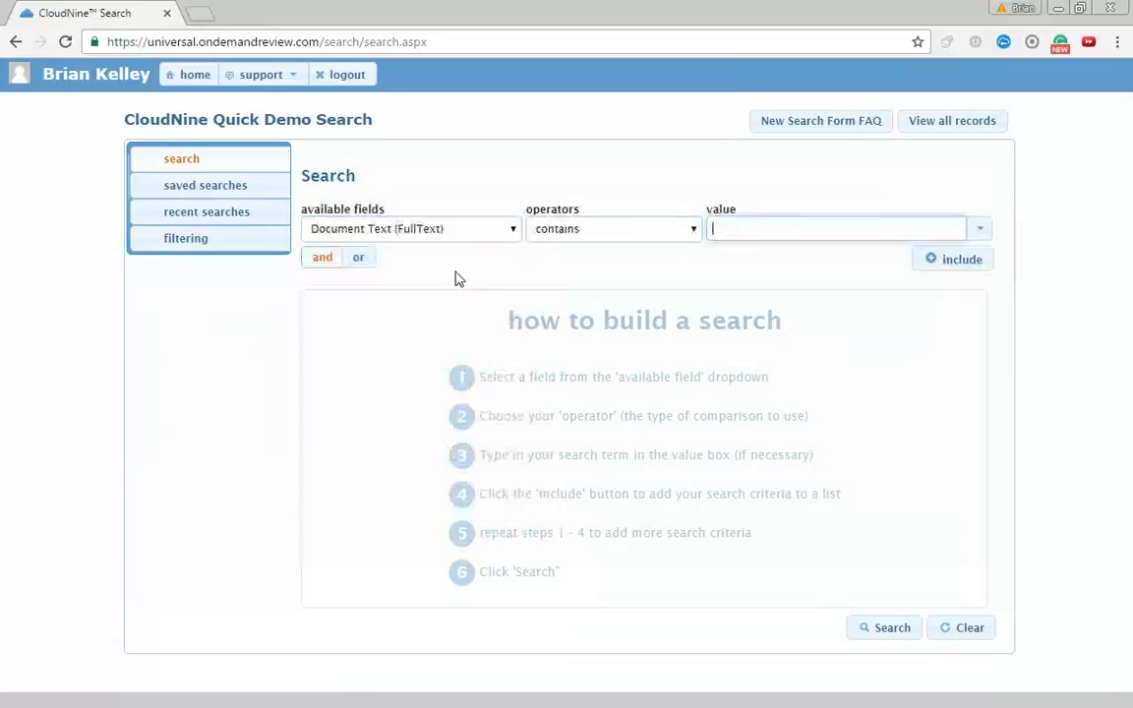
type("g")
type("oo")
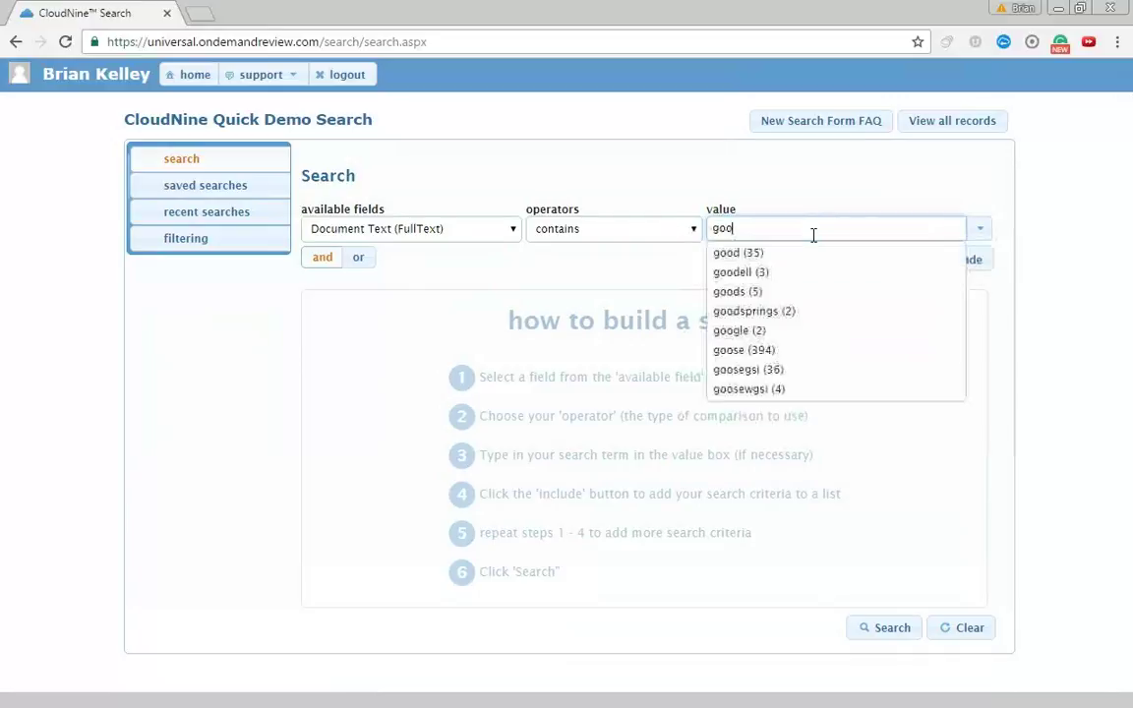
type("se")
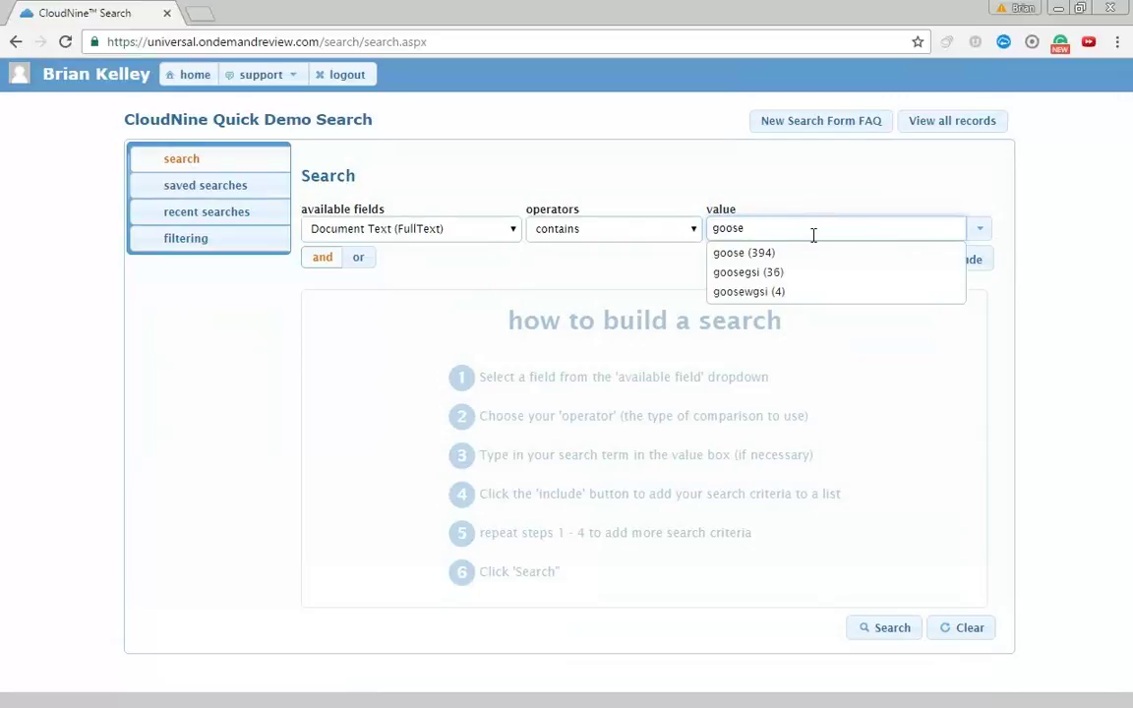
left_click(827, 252)
left_click(928, 266)
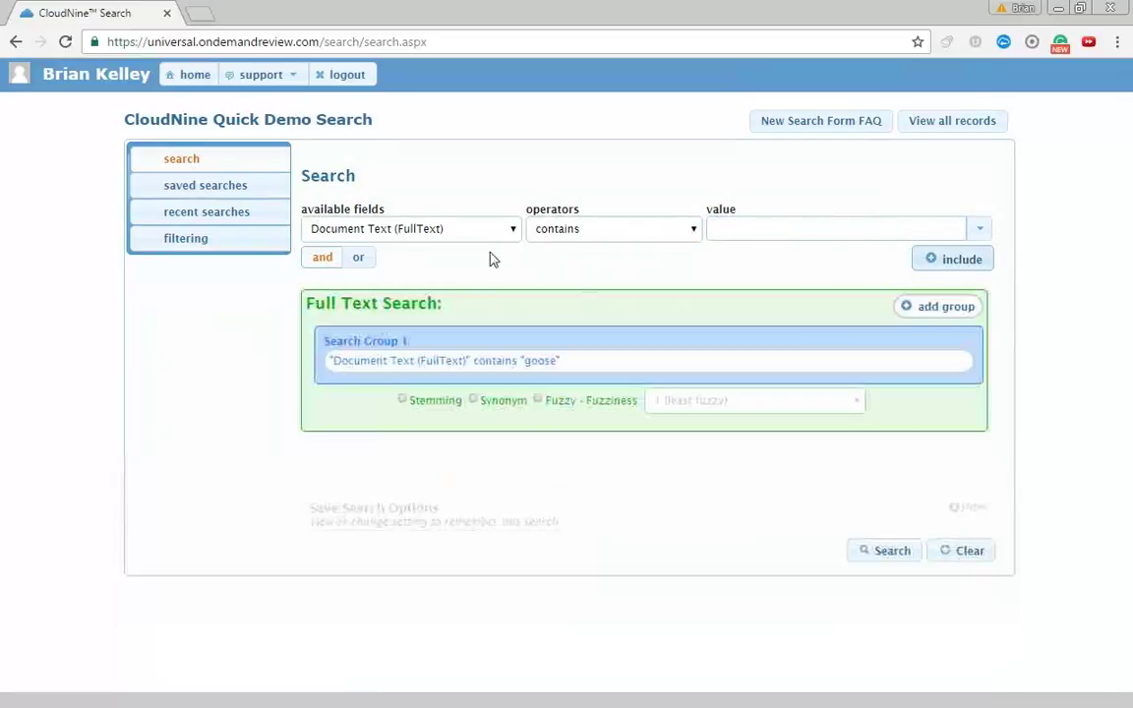
Add a Domain criterion matching enron.com
left_click(490, 226)
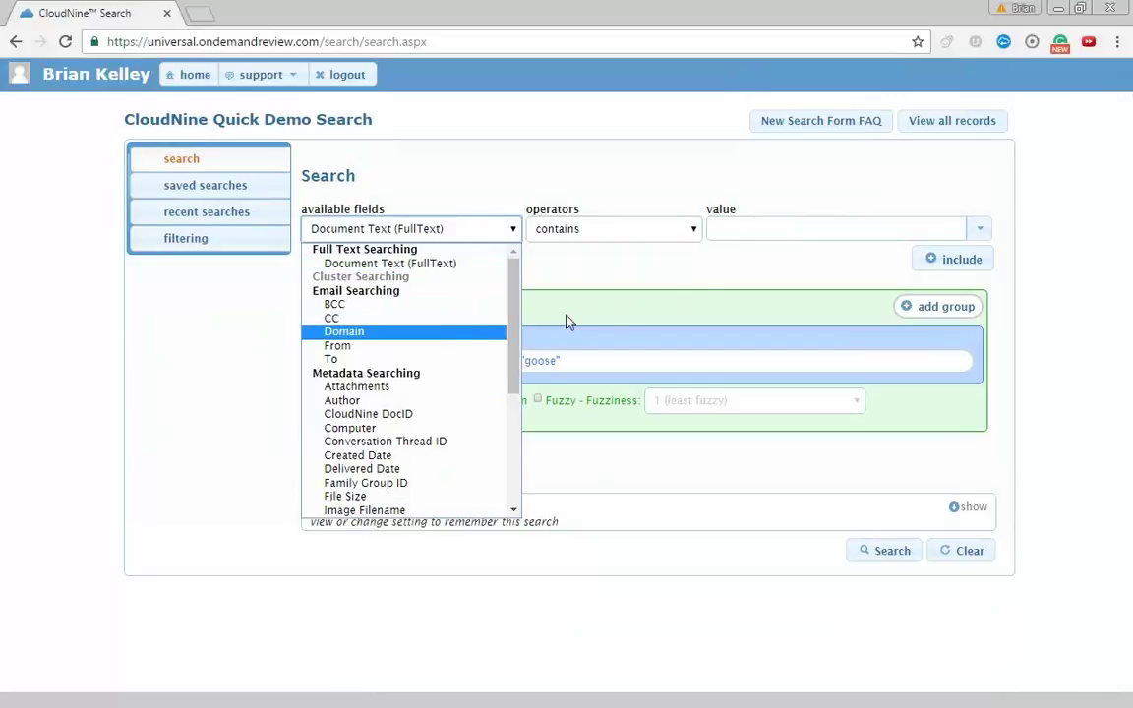
left_click(458, 332)
type("en")
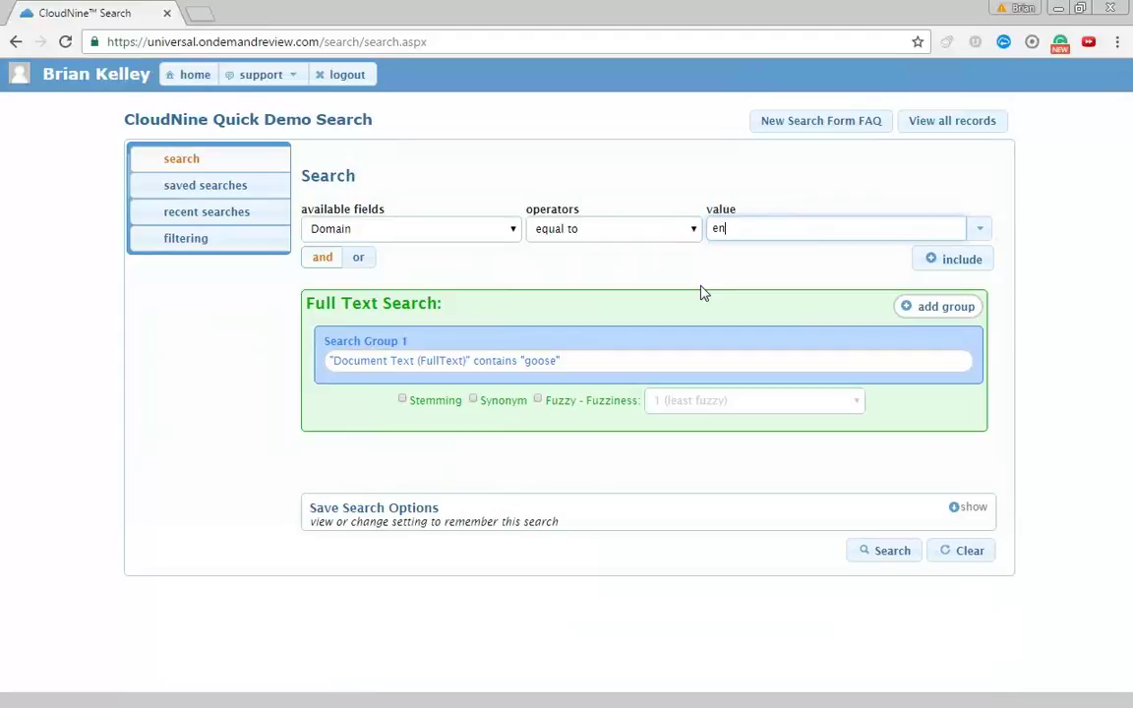
type("ro")
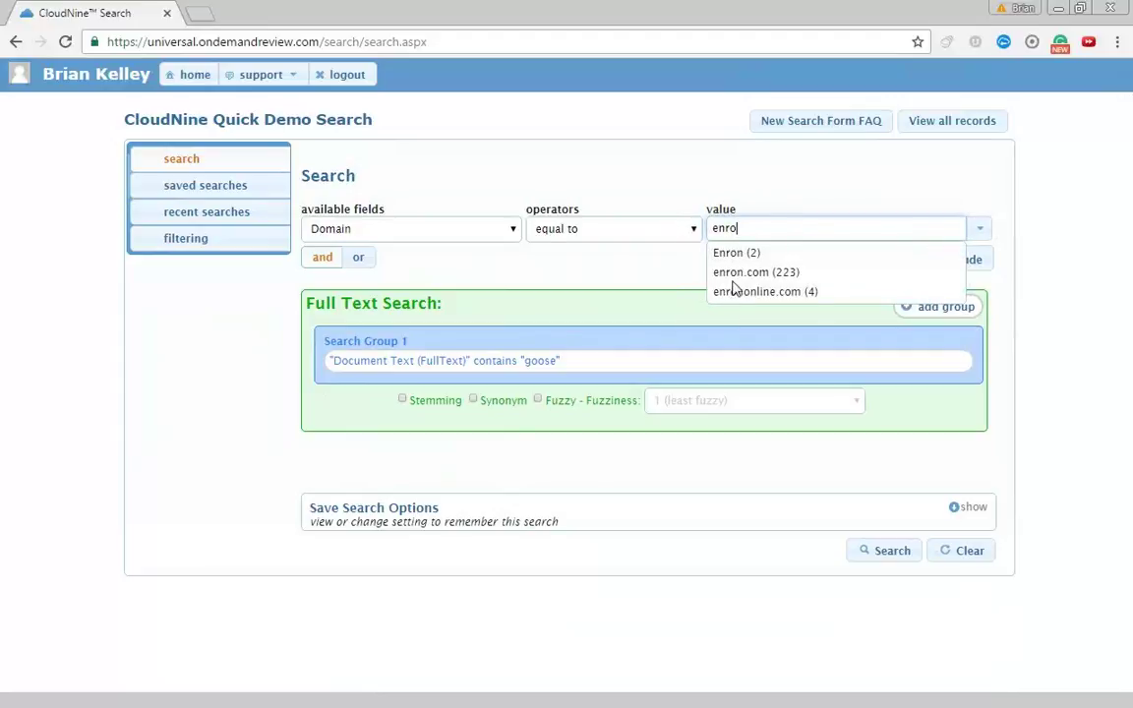
left_click(798, 275)
left_click(959, 260)
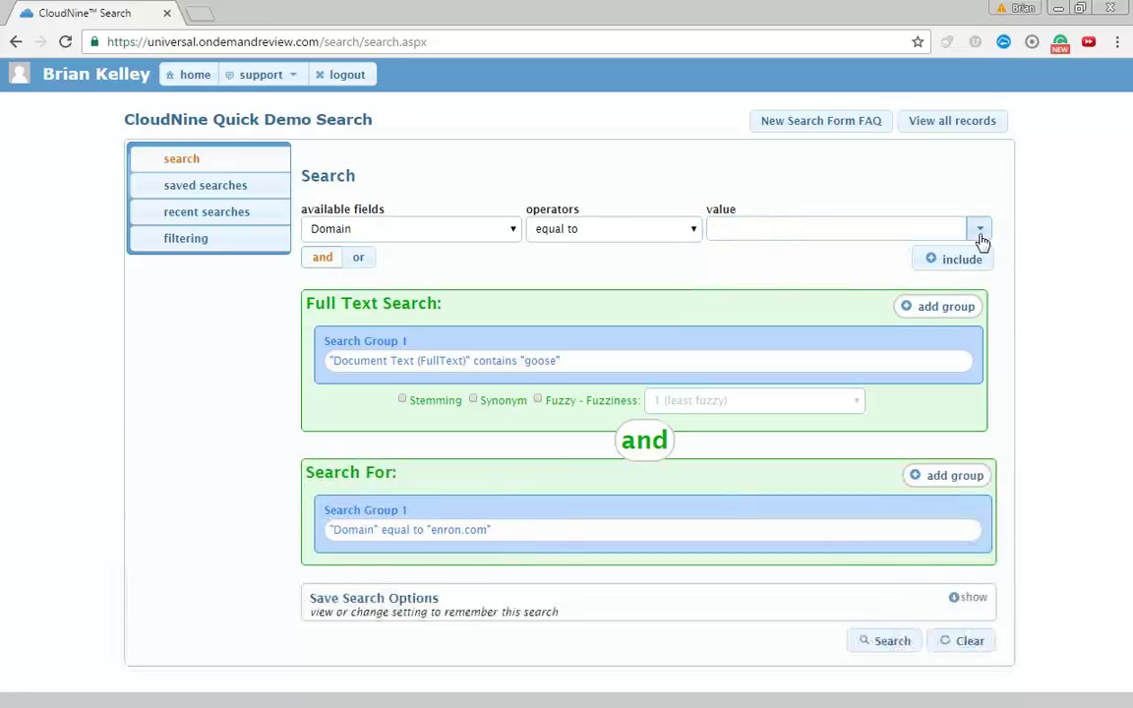
Add americansoda.com as a second Domain criterion, combined with enron.com using or
left_click(980, 232)
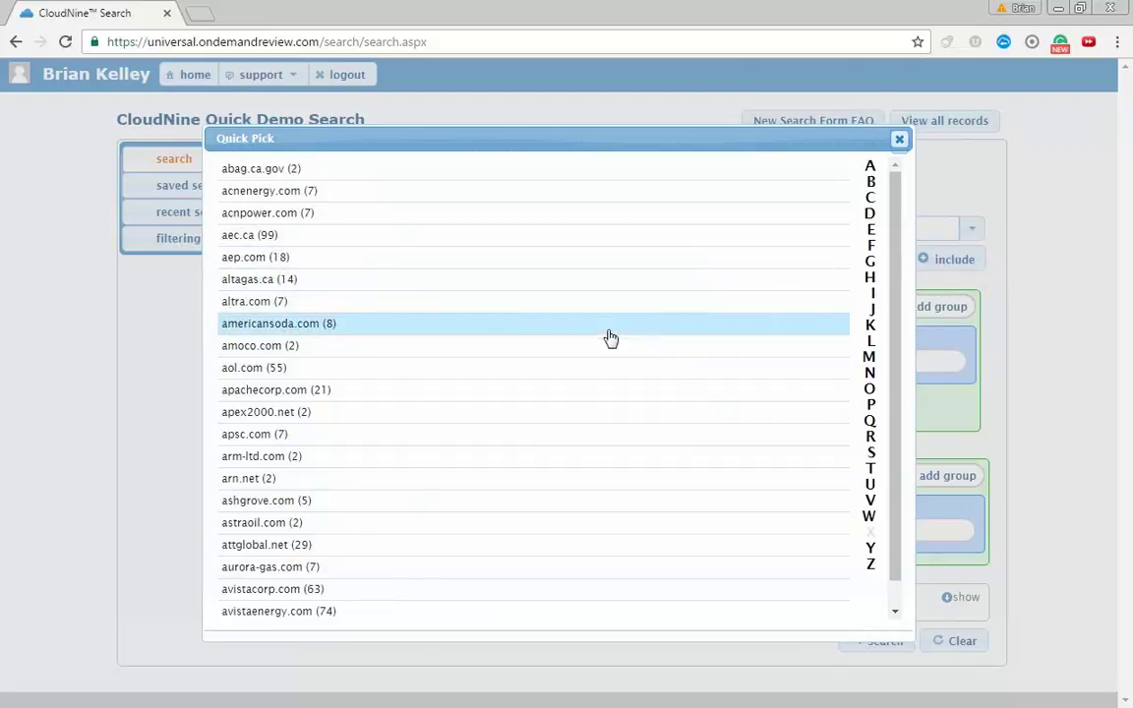
left_click(610, 338)
left_click(939, 261)
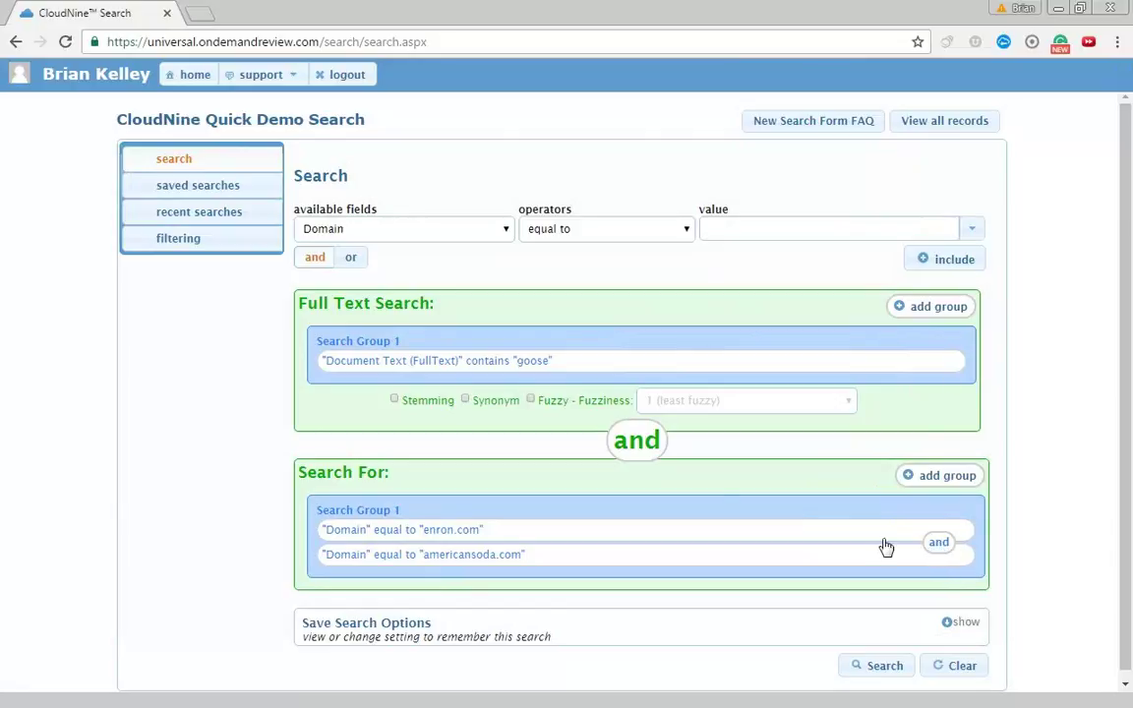
left_click(360, 261)
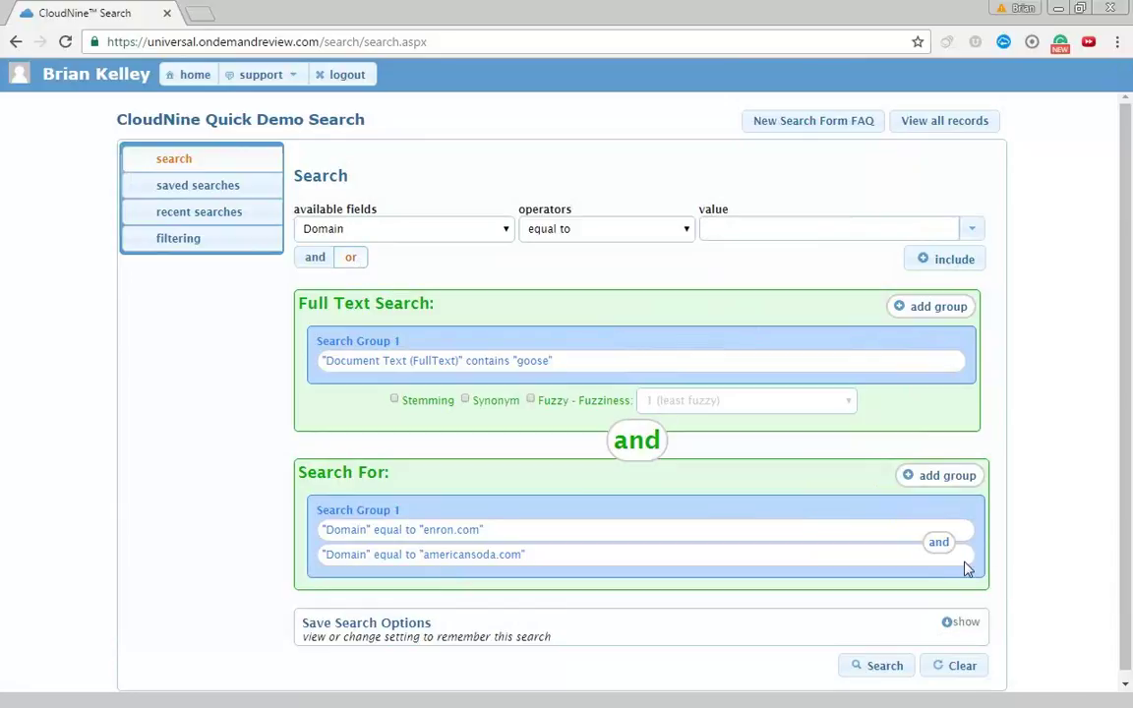
left_click(940, 548)
Start a second criteria group requiring File Size greater than or equal to 100
left_click(946, 478)
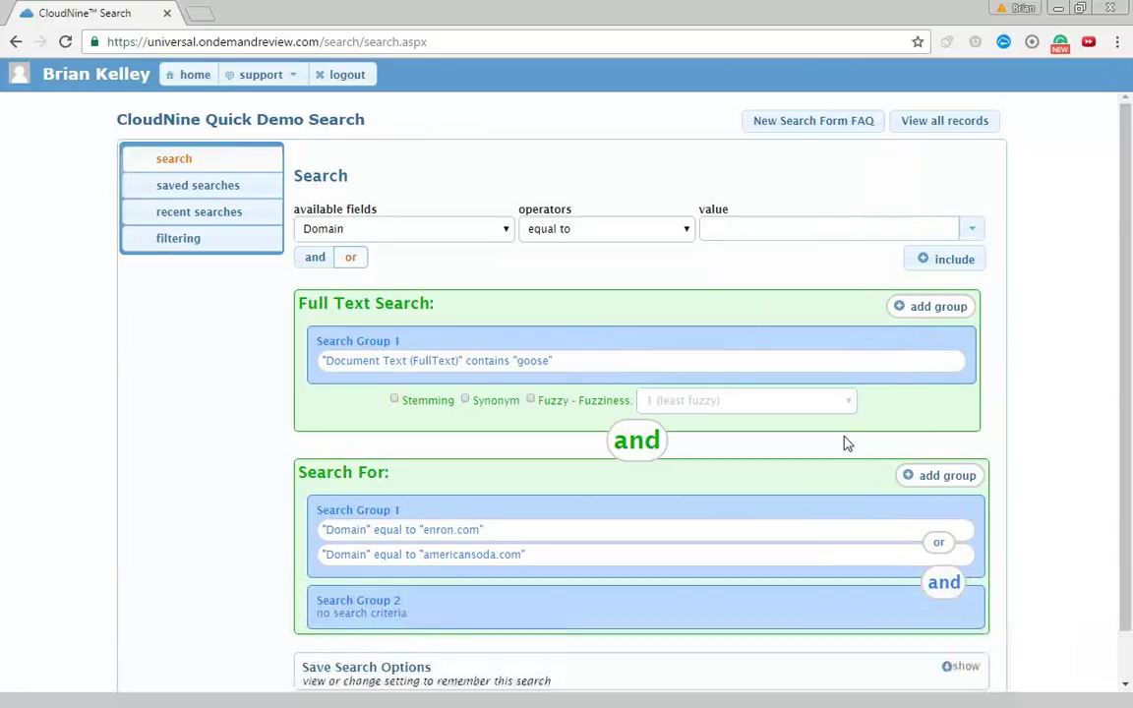
left_click(504, 232)
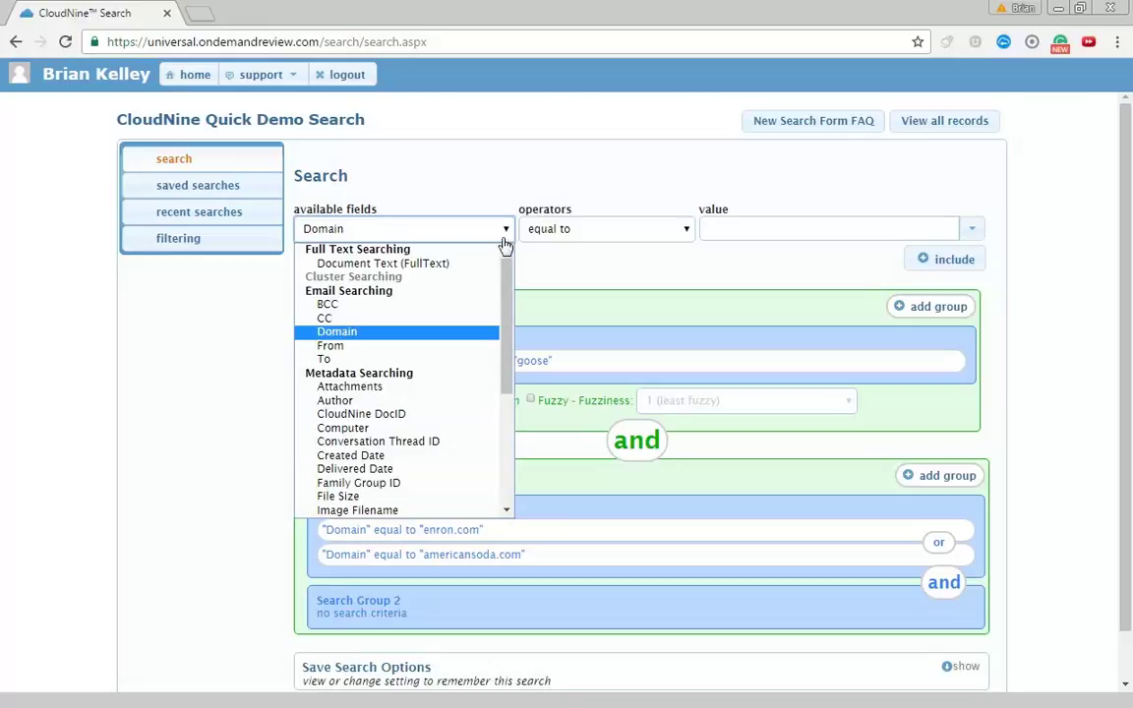
left_click_drag(507, 307, 506, 315)
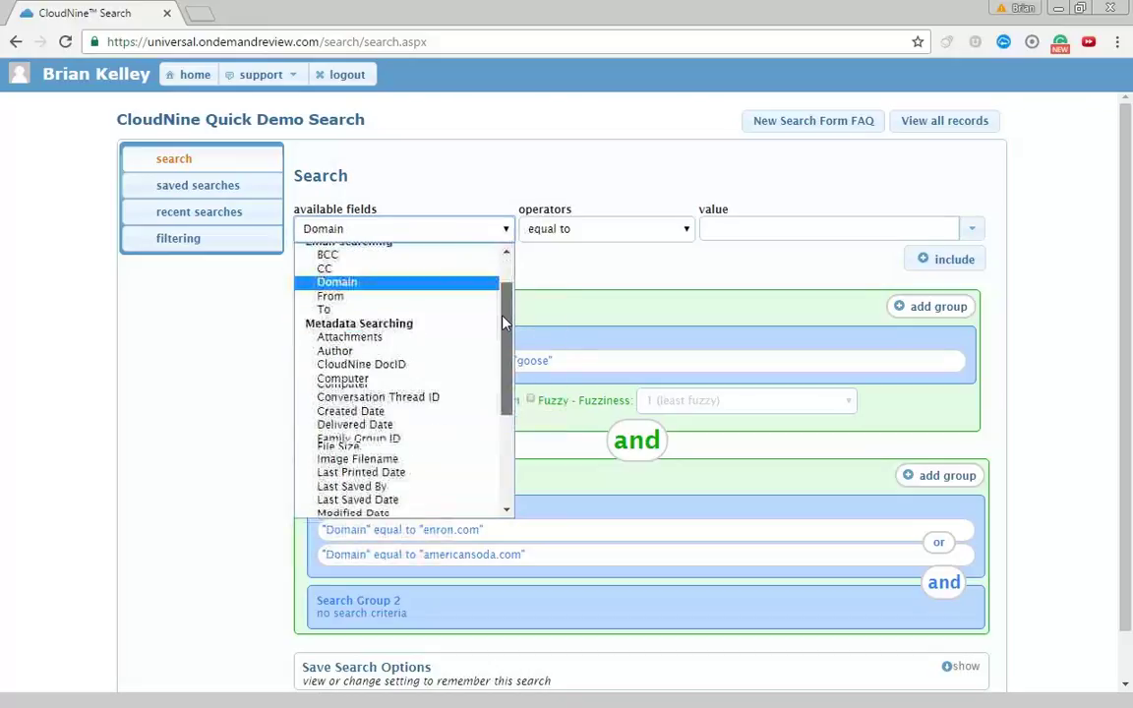
scroll(378, 421, "down", 2)
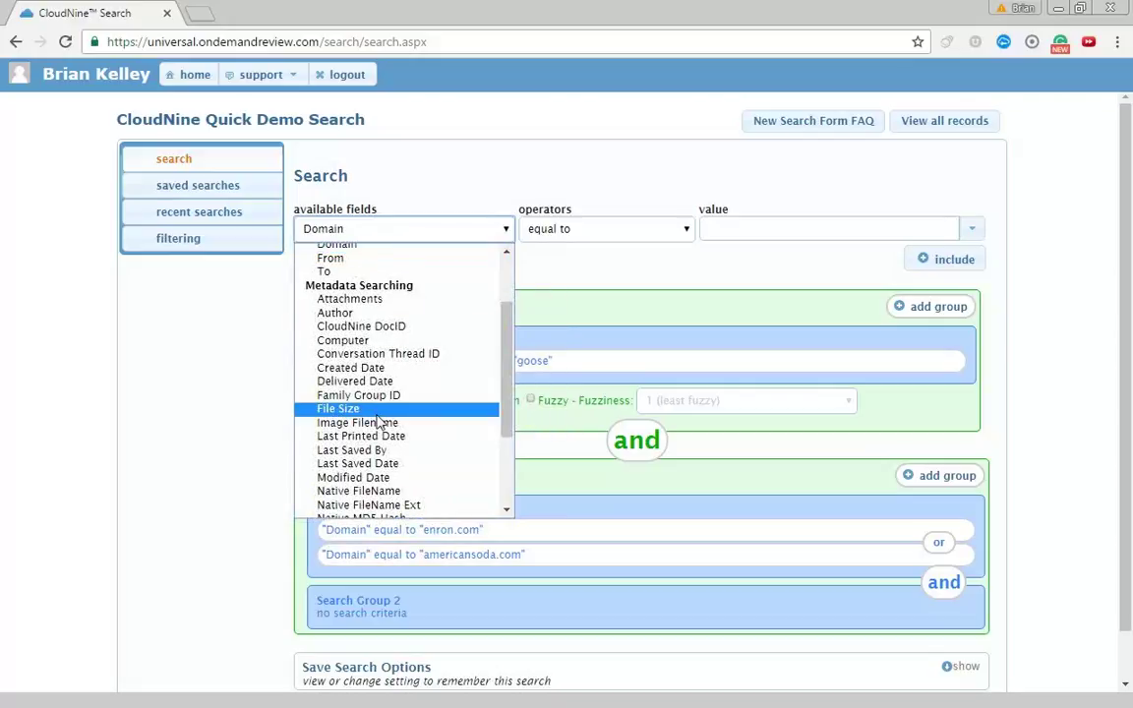
left_click(378, 411)
left_click(632, 232)
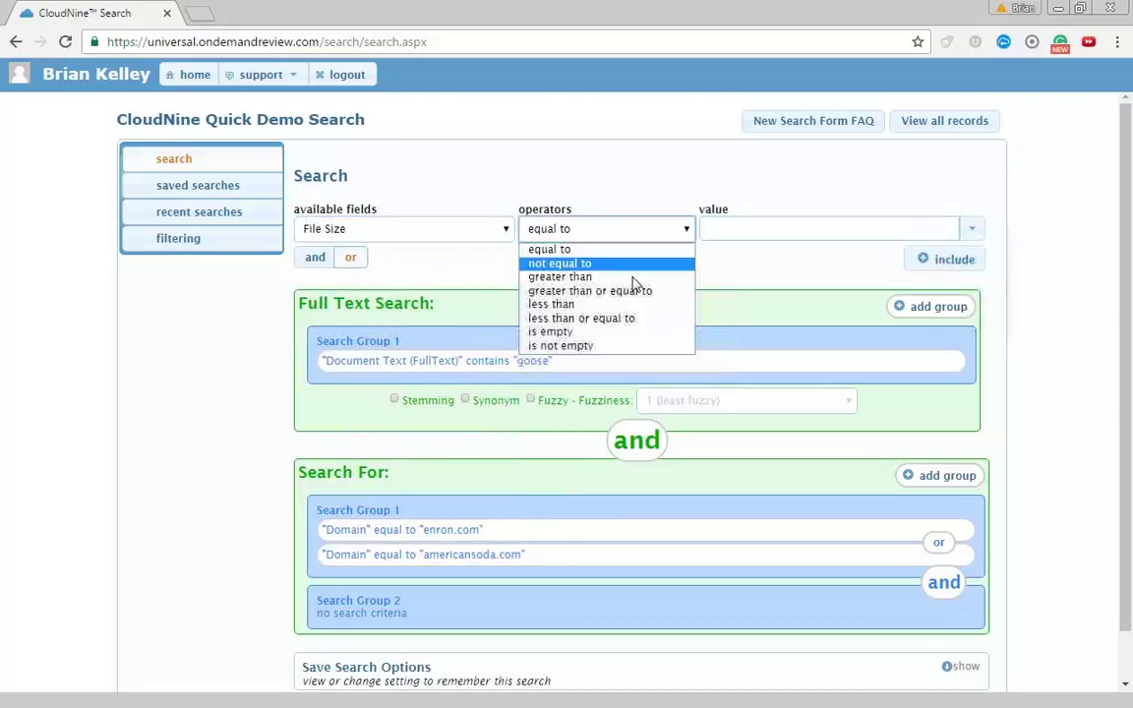
left_click(634, 291)
left_click(728, 231)
type("10")
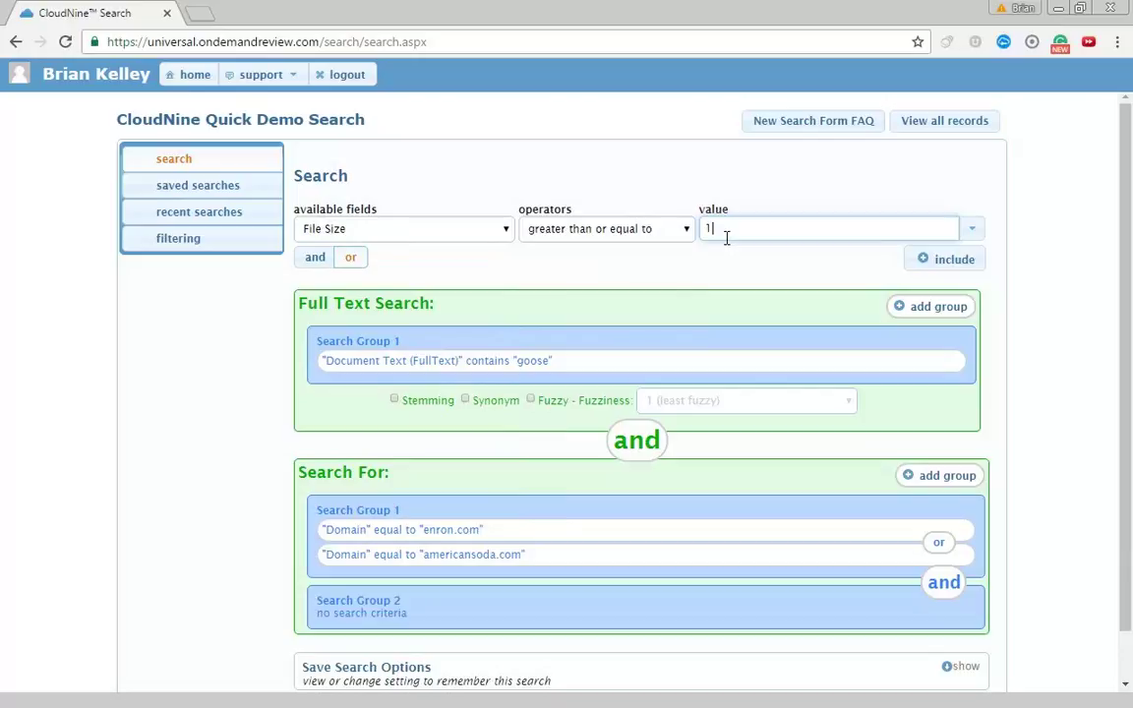
type("0")
key("Return")
Add File Size less than or equal to 1000 and join the two groups with or
type("1")
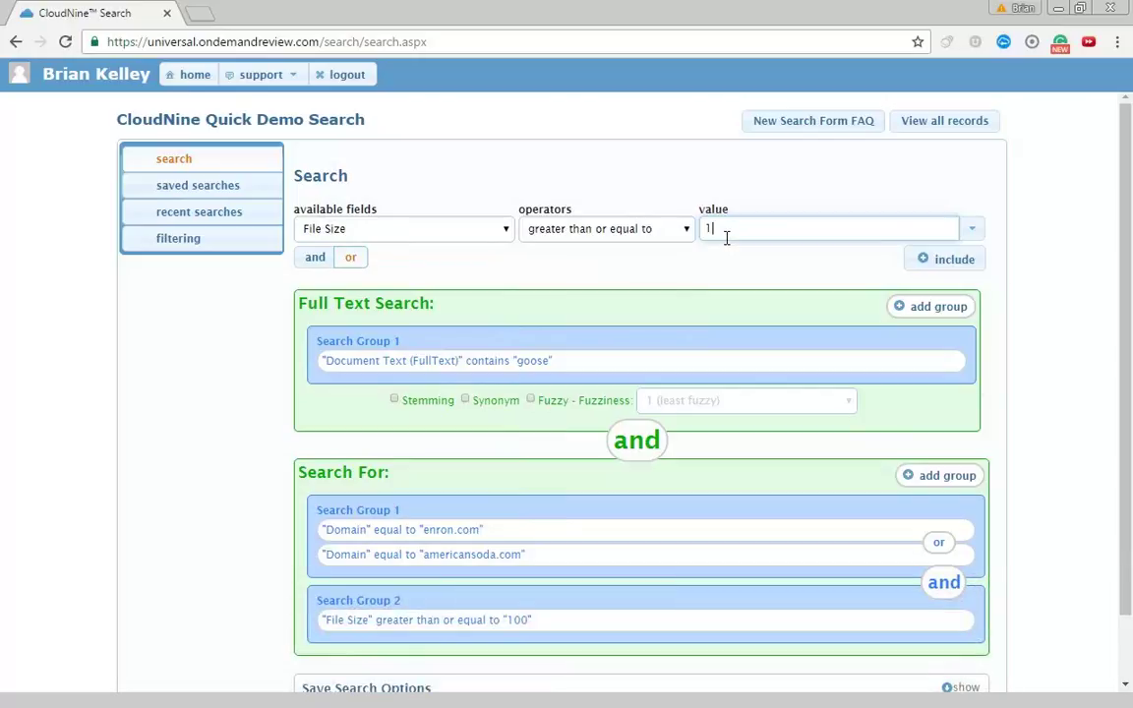
type("000")
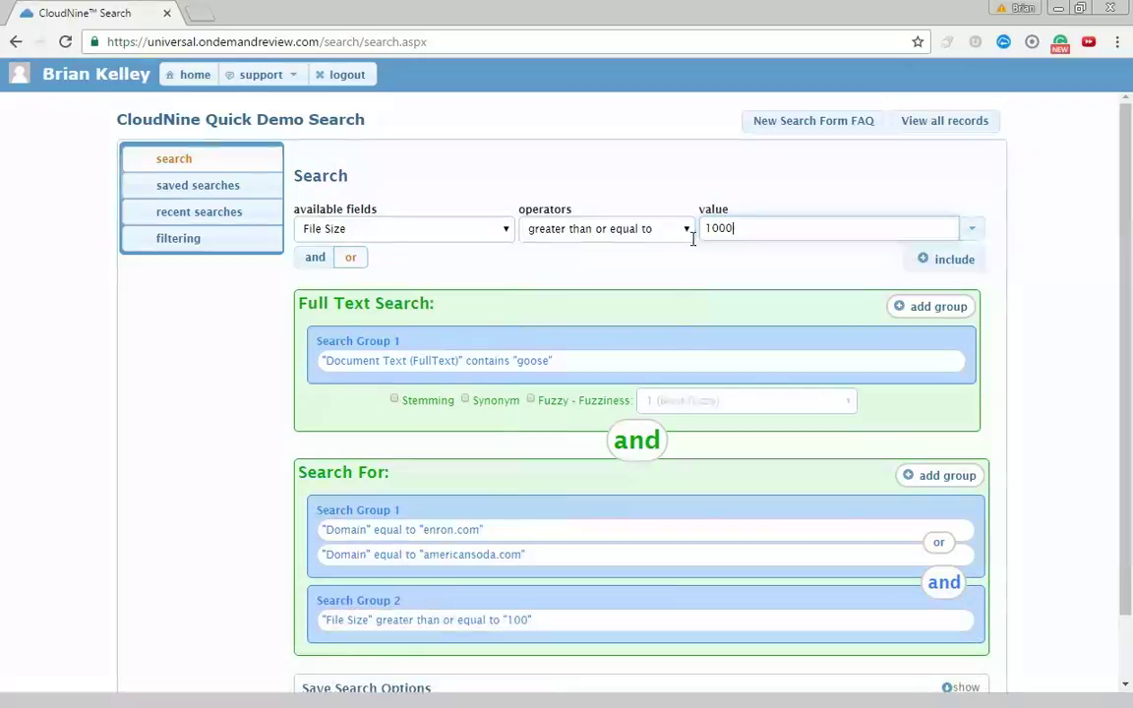
left_click(677, 234)
key("Down")
key("Down")
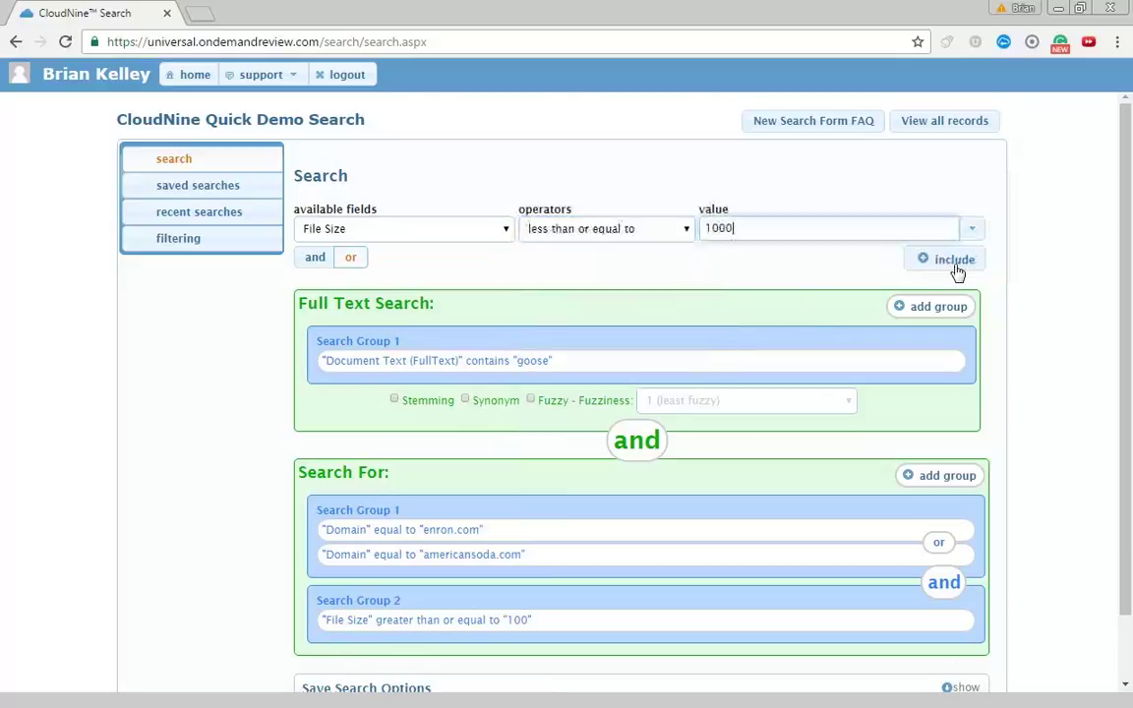
left_click(951, 259)
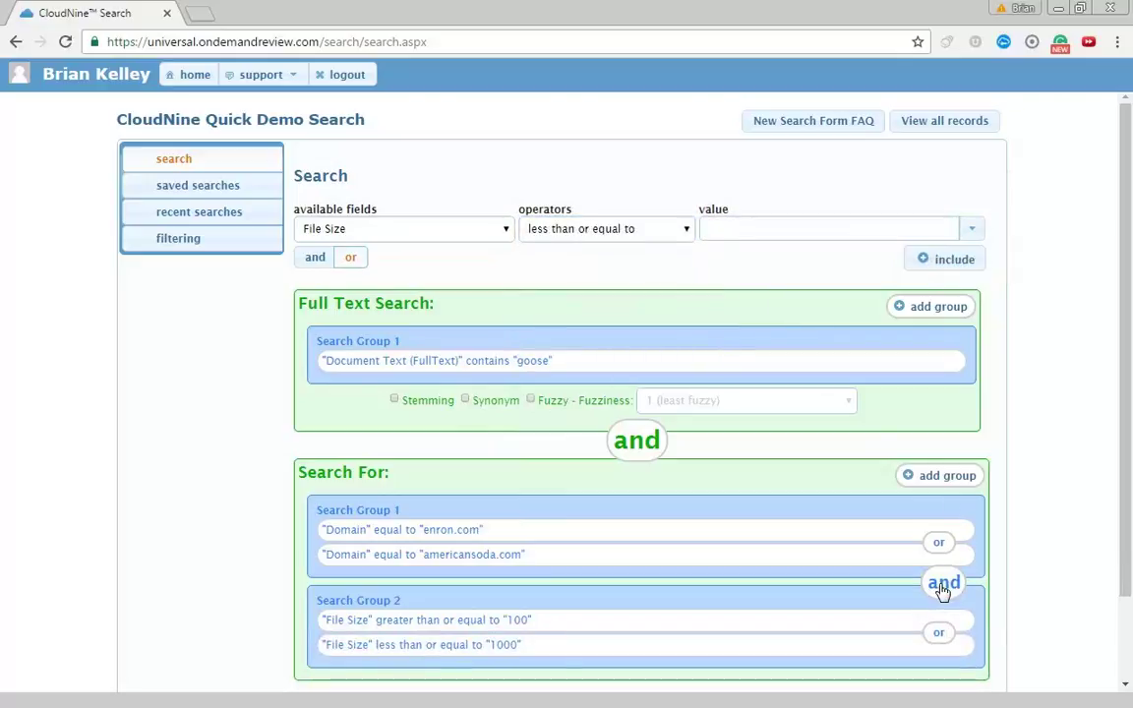
mouse_move(639, 620)
left_click(941, 582)
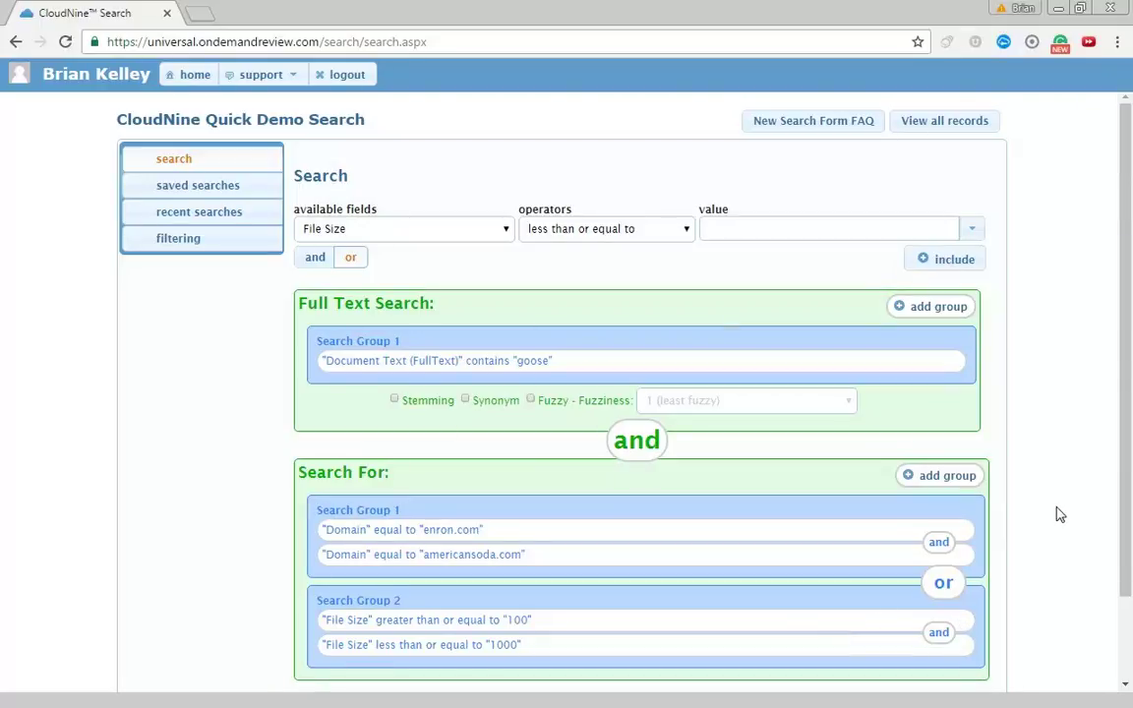
scroll(1057, 513, "down", 2)
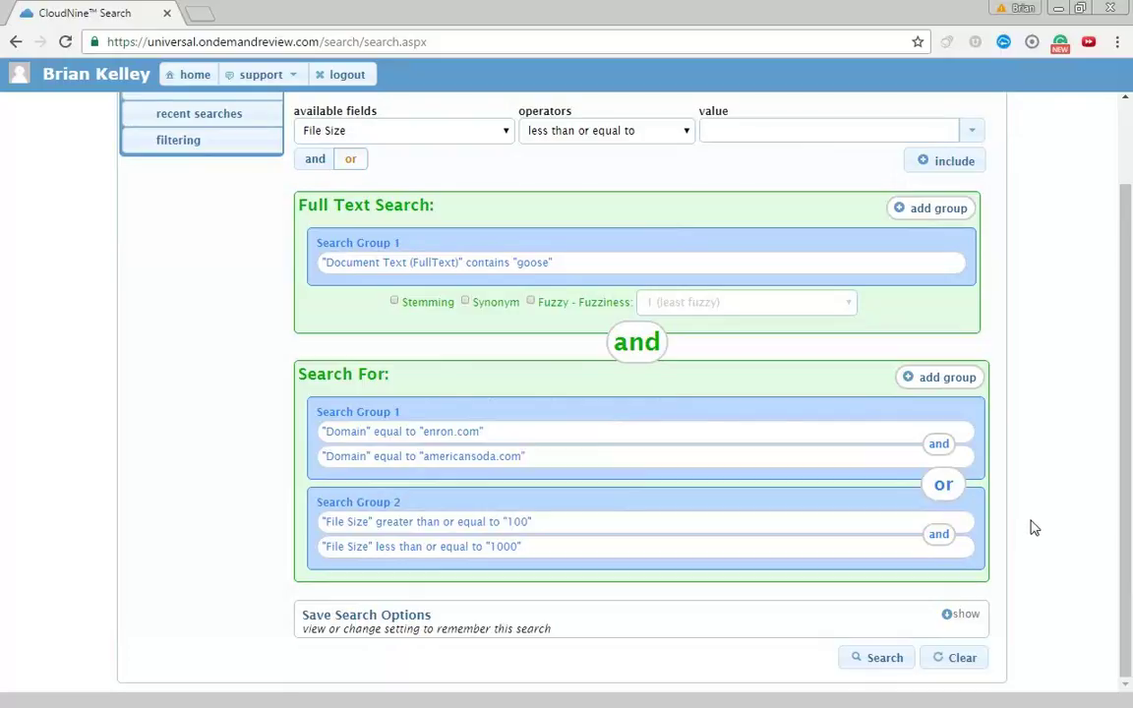
Remove the domain group, run the search for 22 goose hits, and show the Tools menu
left_click(973, 417)
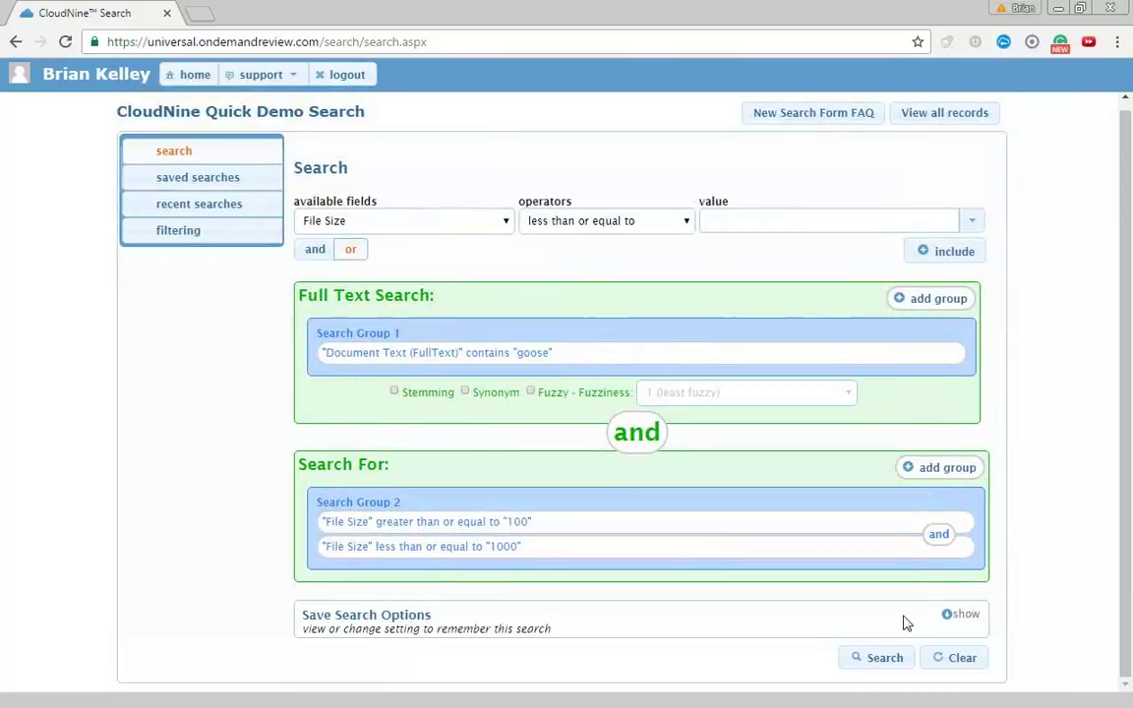
left_click(895, 556)
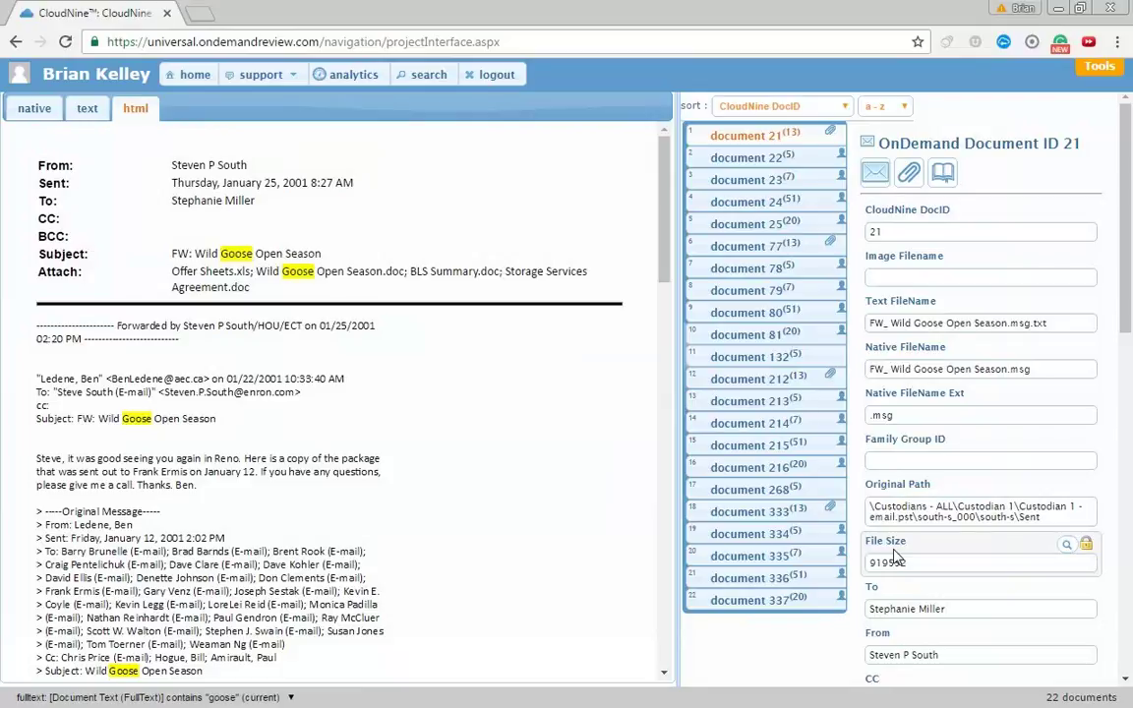
left_click(1099, 69)
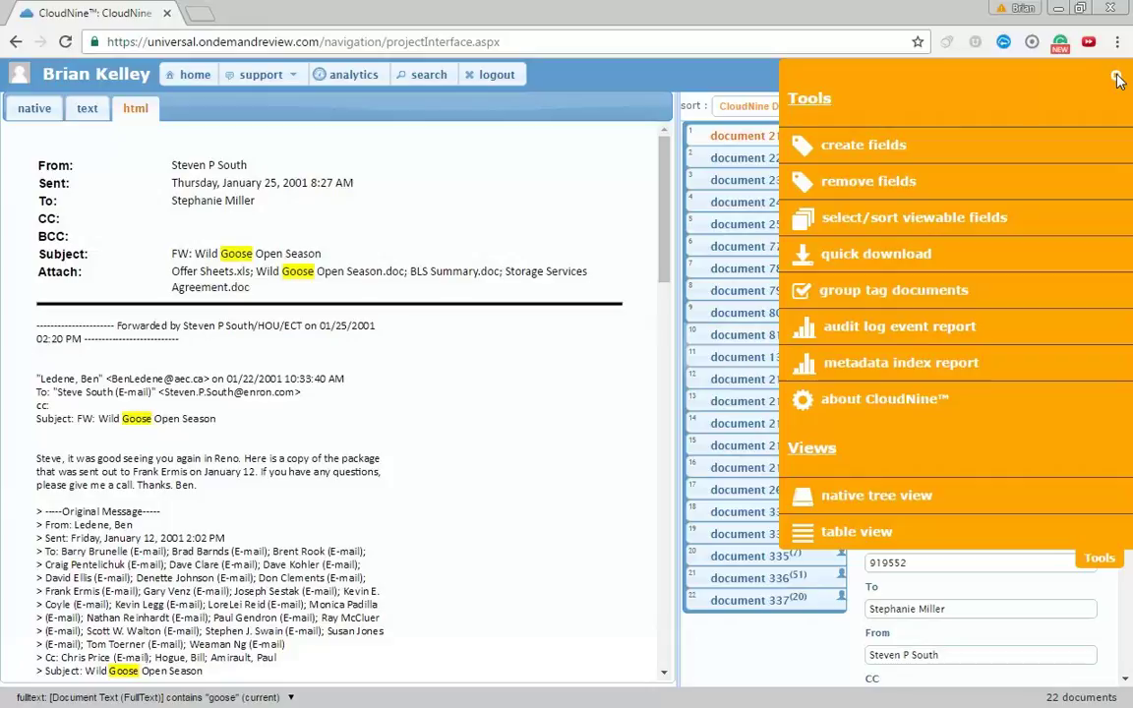
left_click(1117, 78)
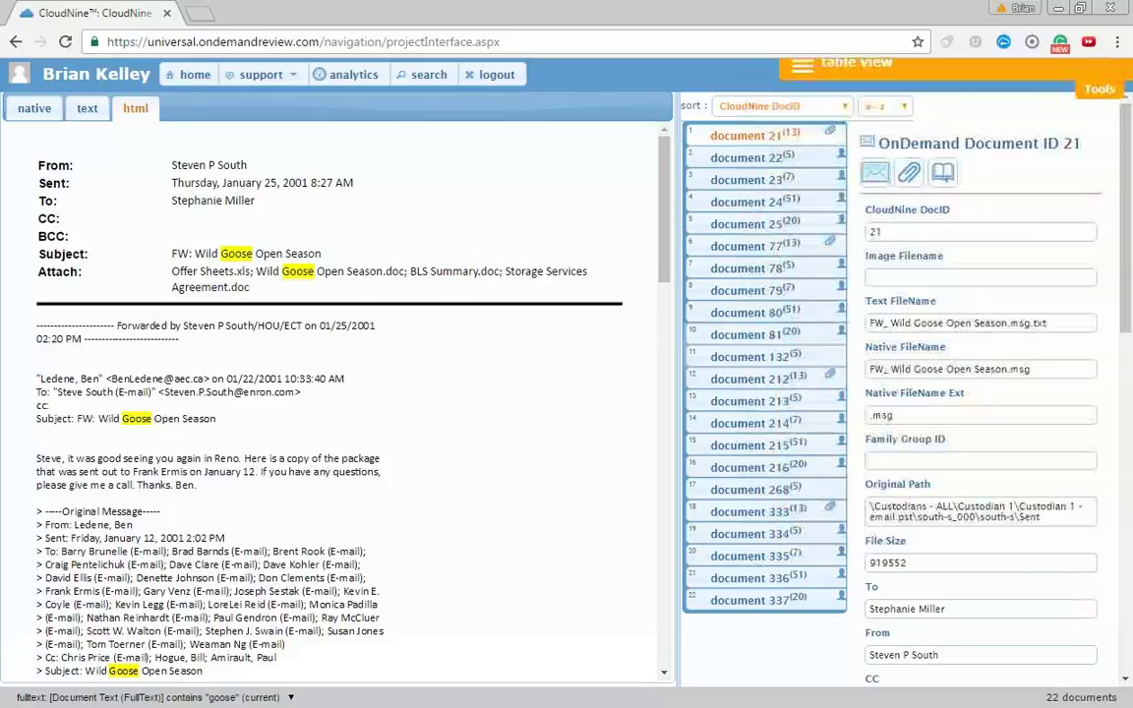